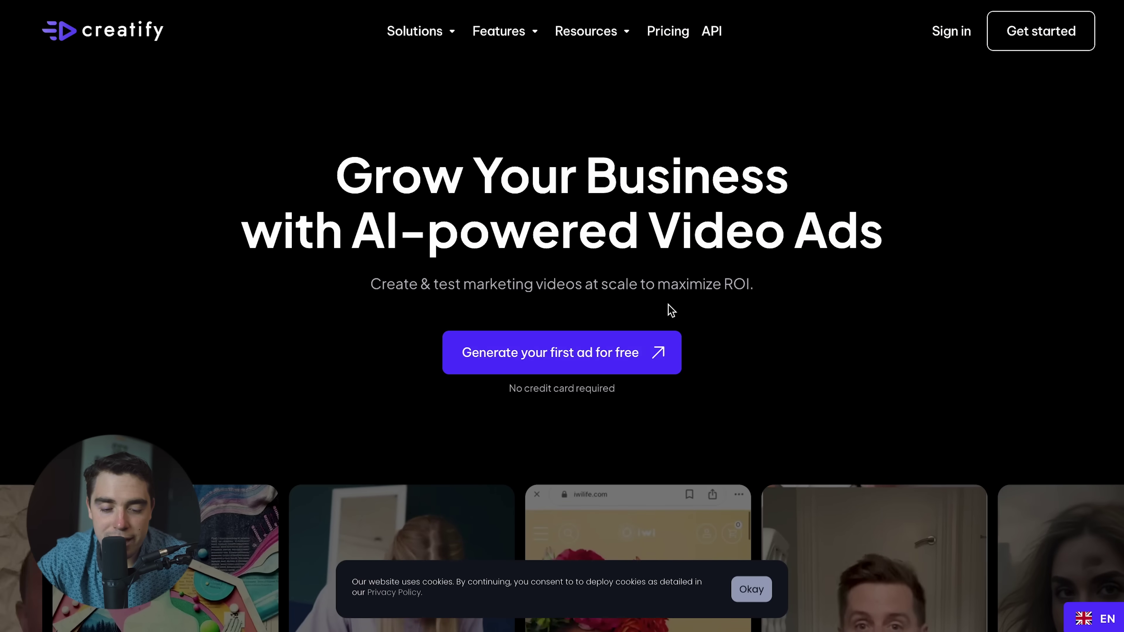
# Step: Choose 'Generate your first ad for free' on the Creatify homepage
pyautogui.click(522, 348)
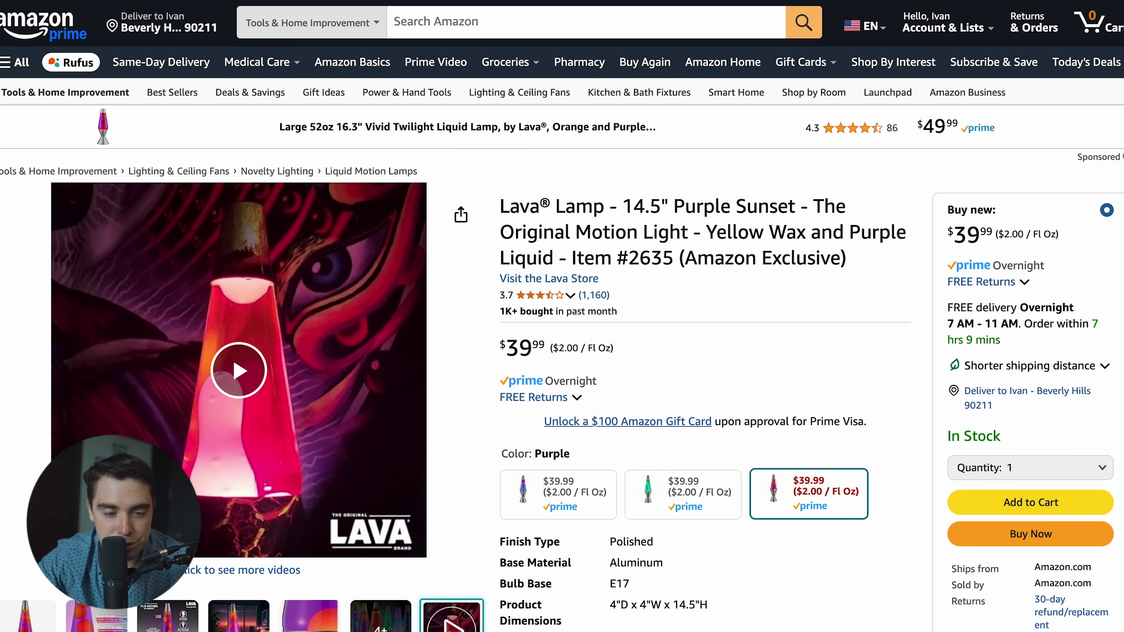
# Step: Select the URL of the 14.5" Purple Sunset Lava Lamp Amazon page
pyautogui.click(160, 0)
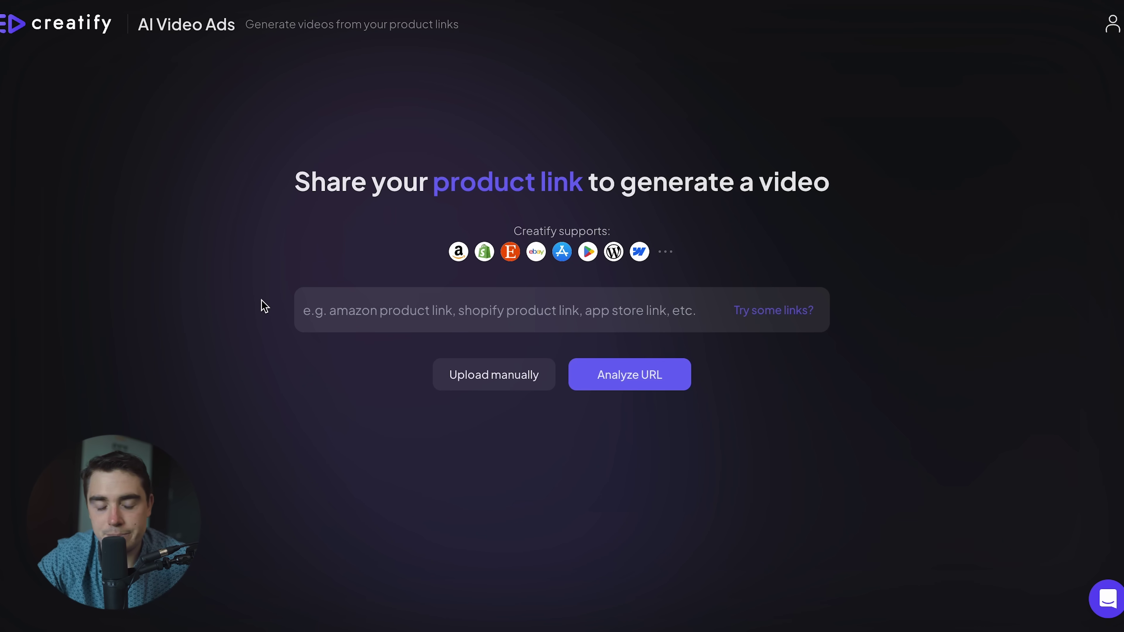
# Step: Paste the Amazon lava lamp link into the product link box and analyze it
pyautogui.click(440, 326)
pyautogui.hotkey('ctrl', 'v')
pyautogui.click(626, 373)
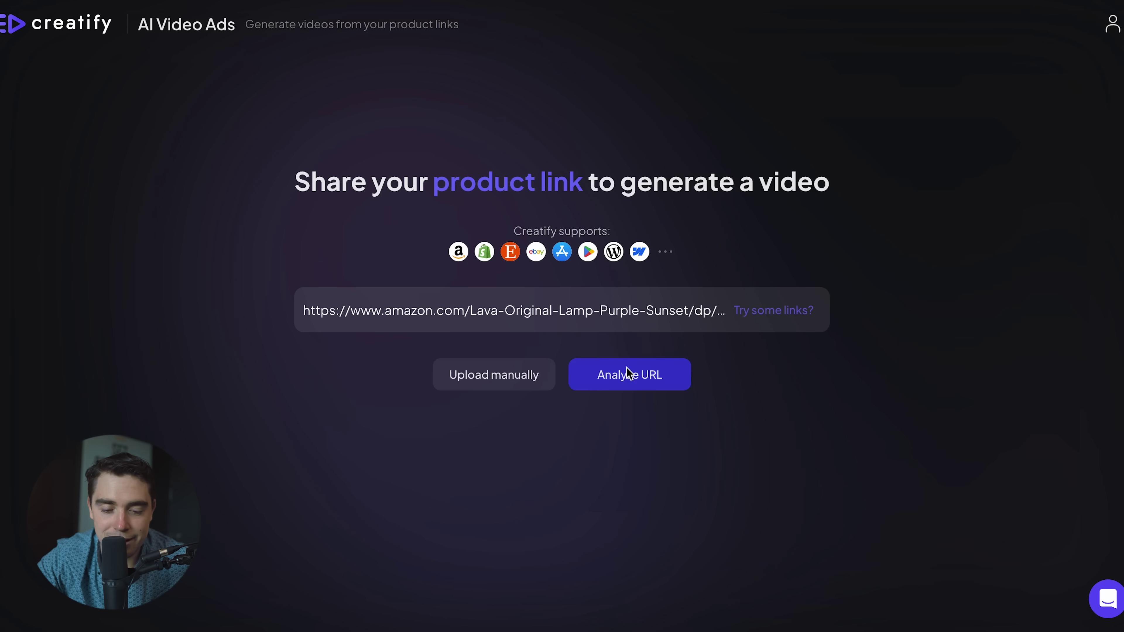
# Step: Sign in with the suggested email, start a new AI video ad, and re-analyze the link
pyautogui.write('russ')
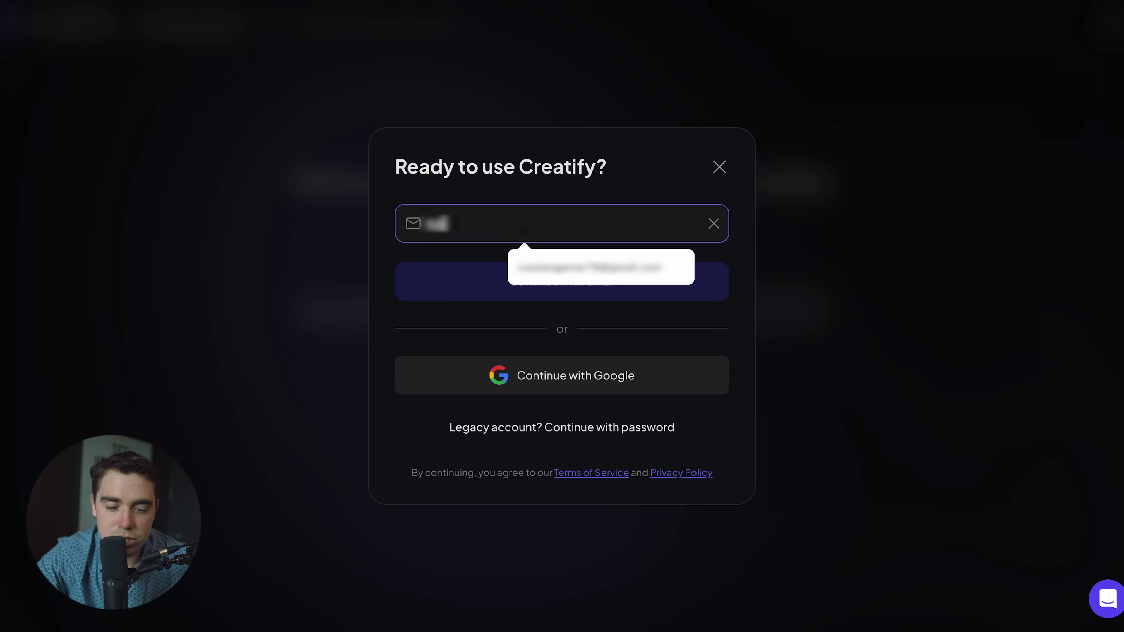
pyautogui.click(593, 267)
pyautogui.click(567, 284)
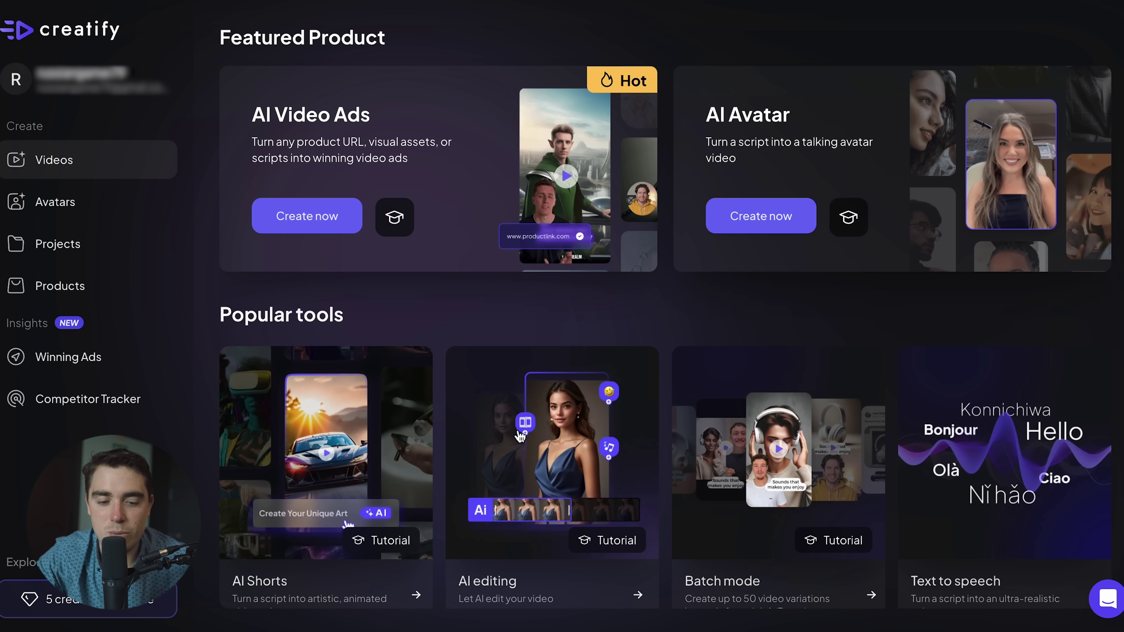
pyautogui.click(310, 217)
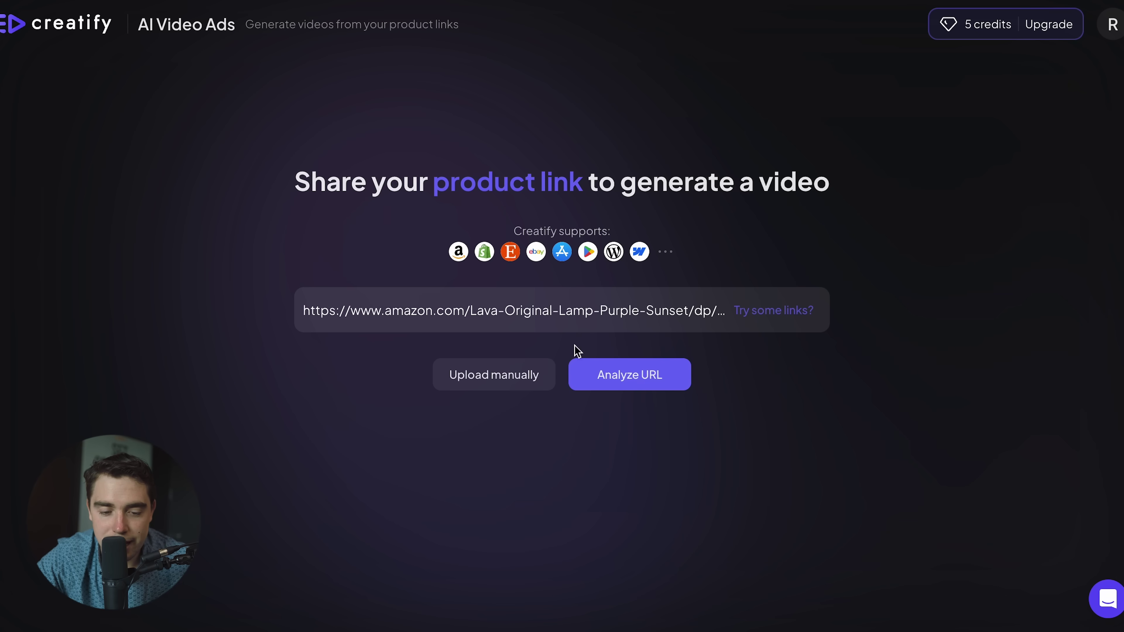
pyautogui.click(631, 365)
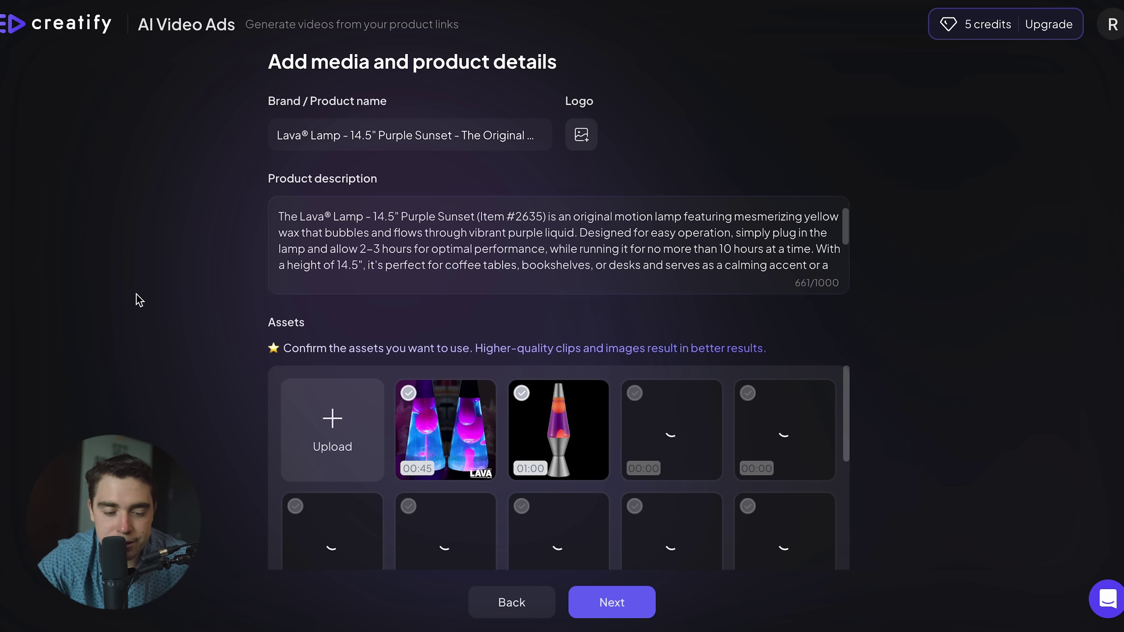
# Step: Replace the Brand/Product name with 'Crazyyyy Lava Lamps' and confirm the product details
pyautogui.scroll(-1, 139, 300)
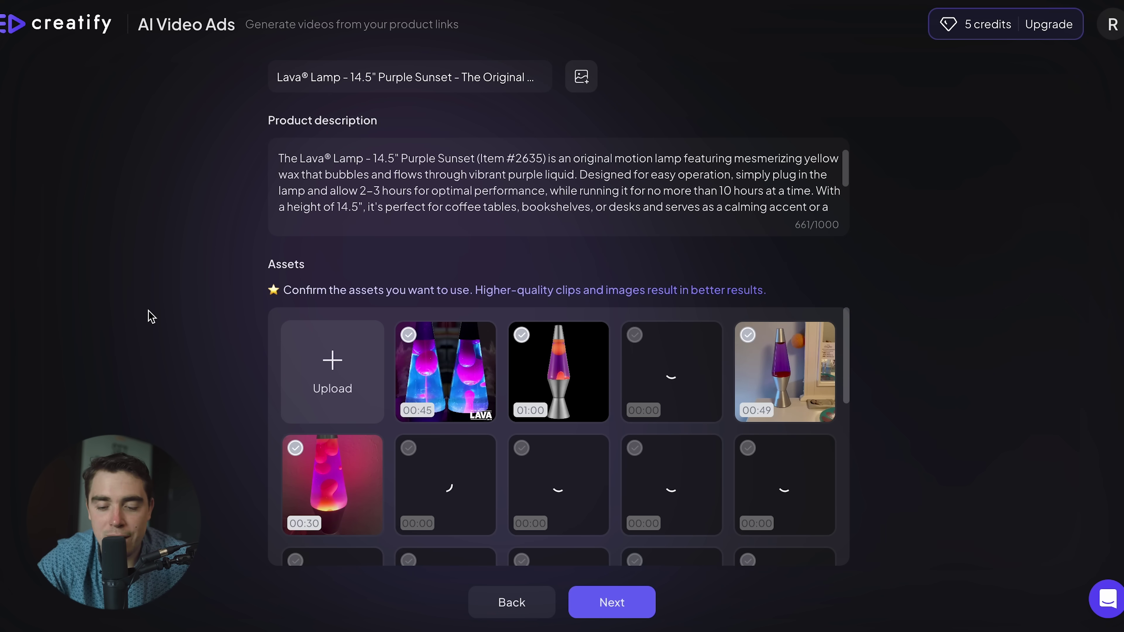
pyautogui.scroll(-2, 272, 322)
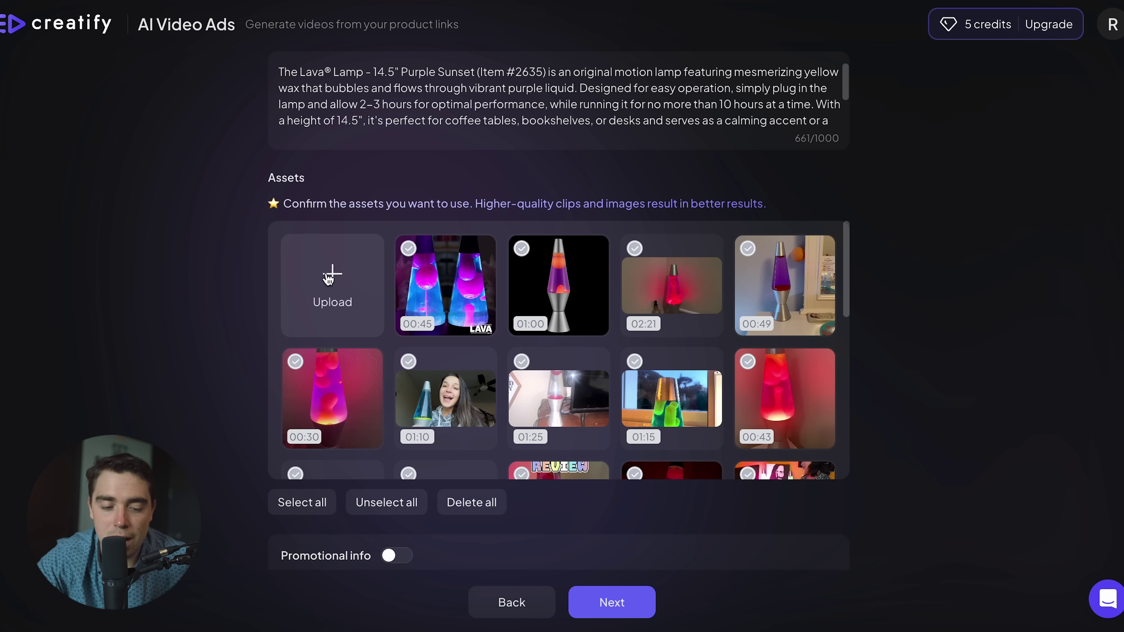
pyautogui.scroll(5, 328, 278)
pyautogui.doubleClick(333, 156)
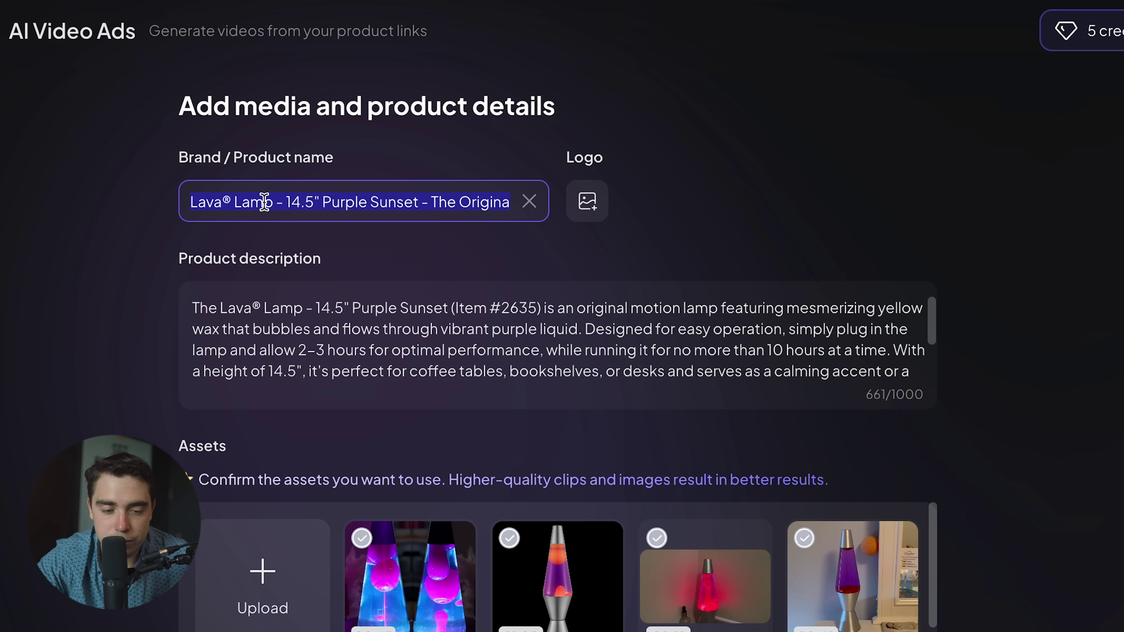
pyautogui.write('Crazyyyy Lava')
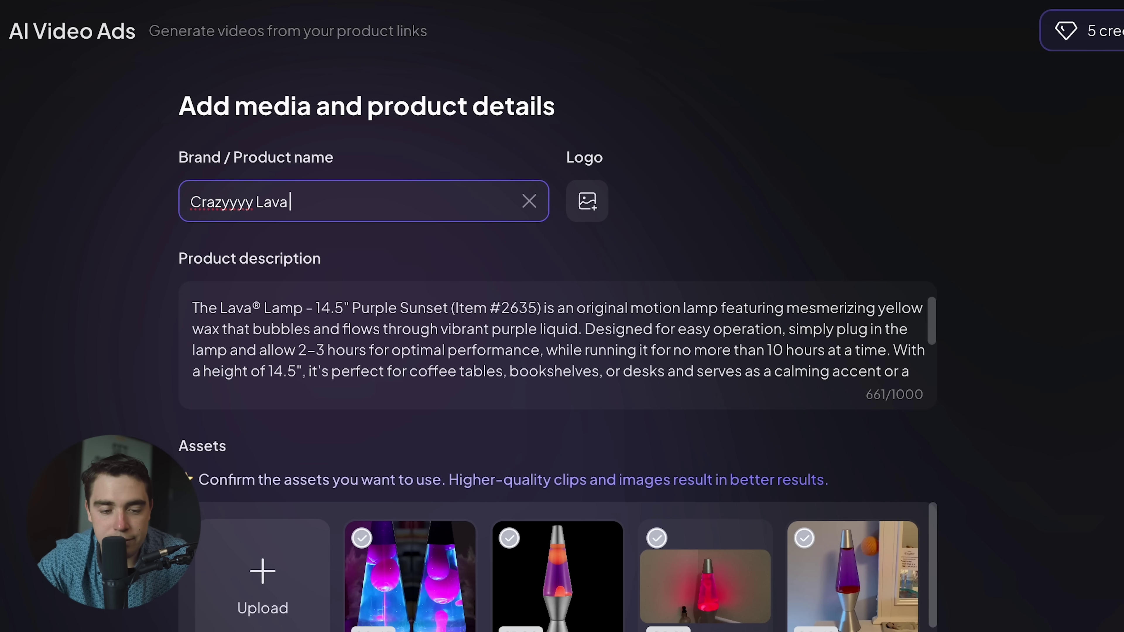
pyautogui.write(' Lamps')
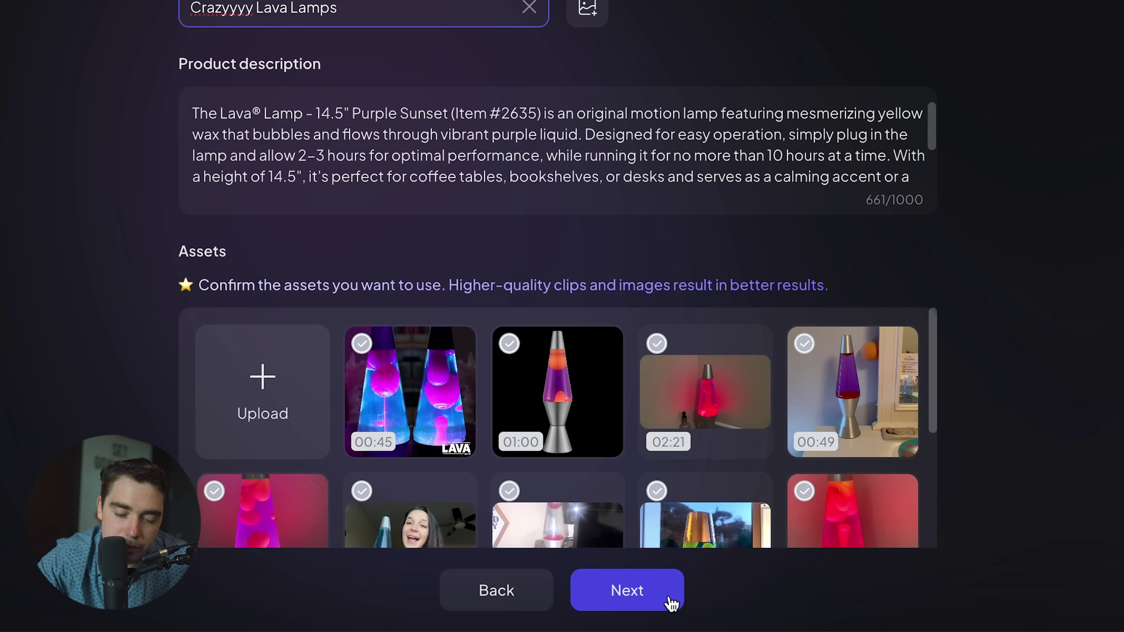
pyautogui.click(672, 601)
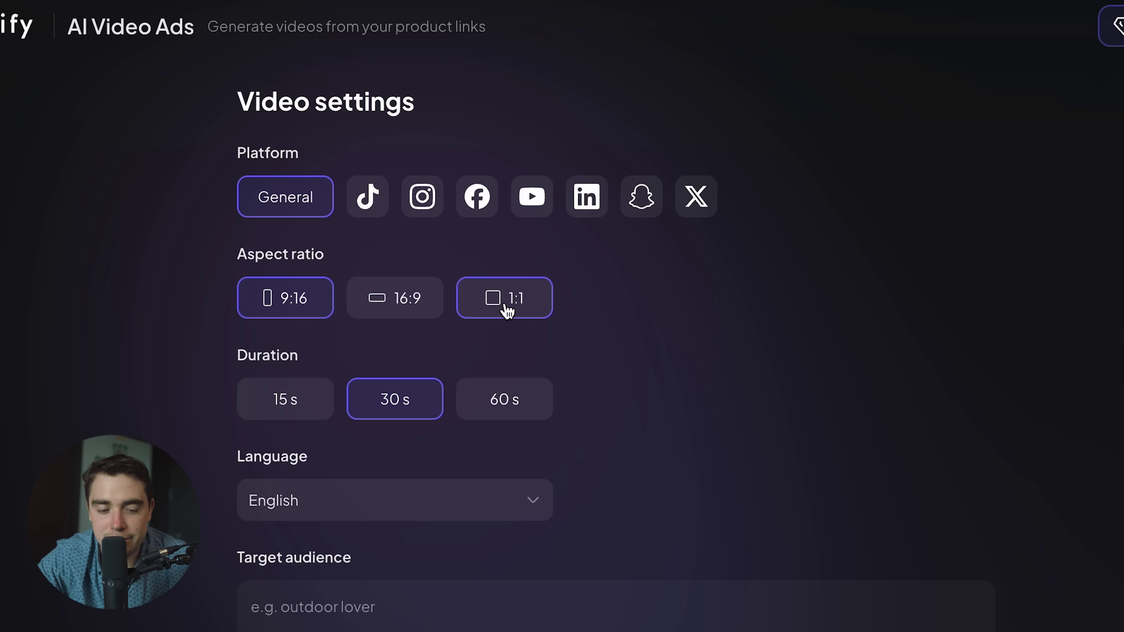
# Step: Set the target audience to 'college freshman who are moving into their dorms' and generate scripts
pyautogui.scroll(-1, 442, 310)
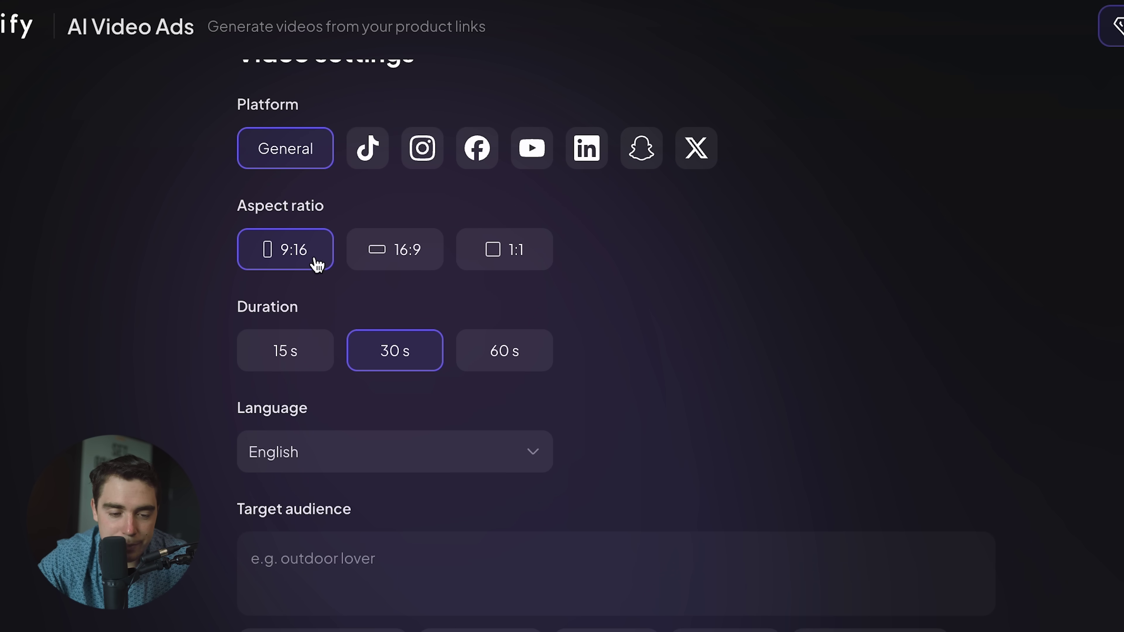
pyautogui.click(316, 564)
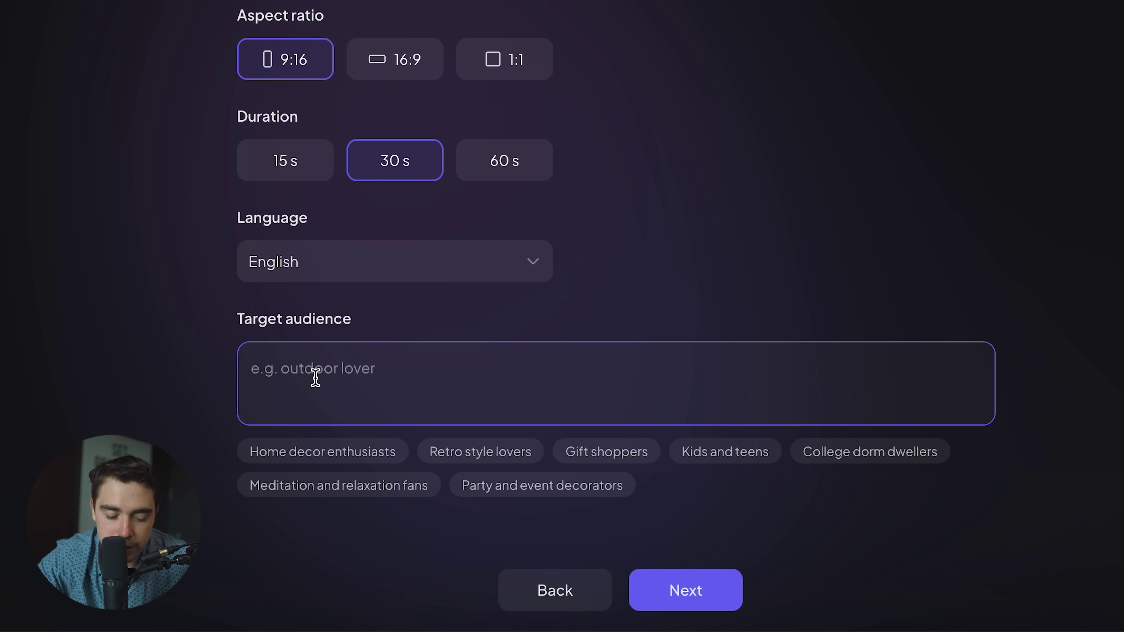
pyautogui.write('college freshman')
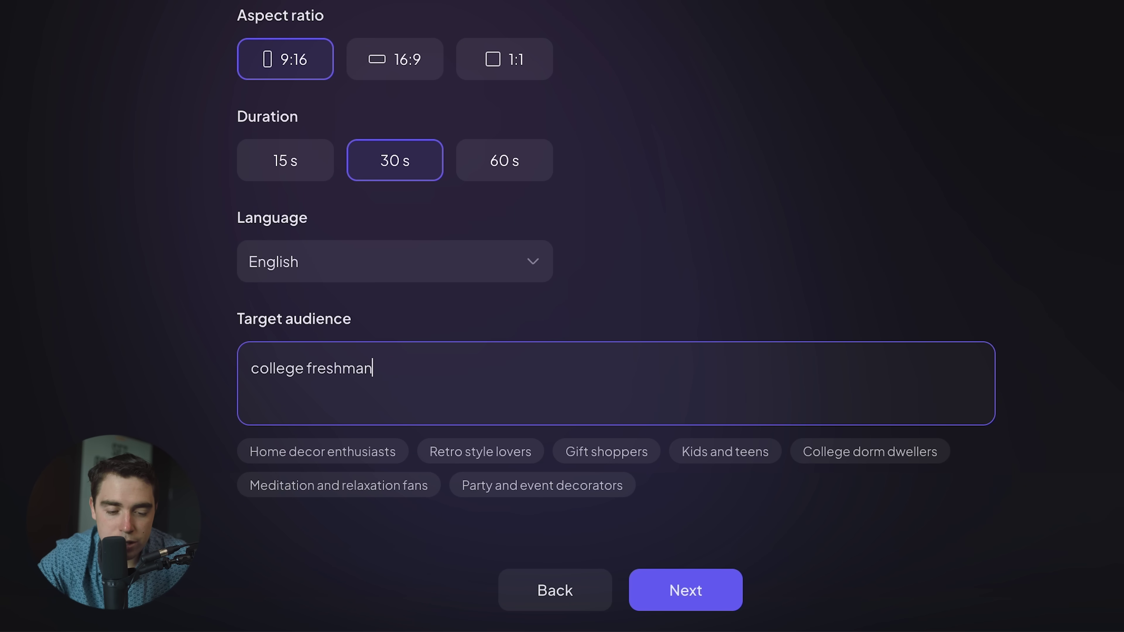
pyautogui.write(' who are moving into their dorms')
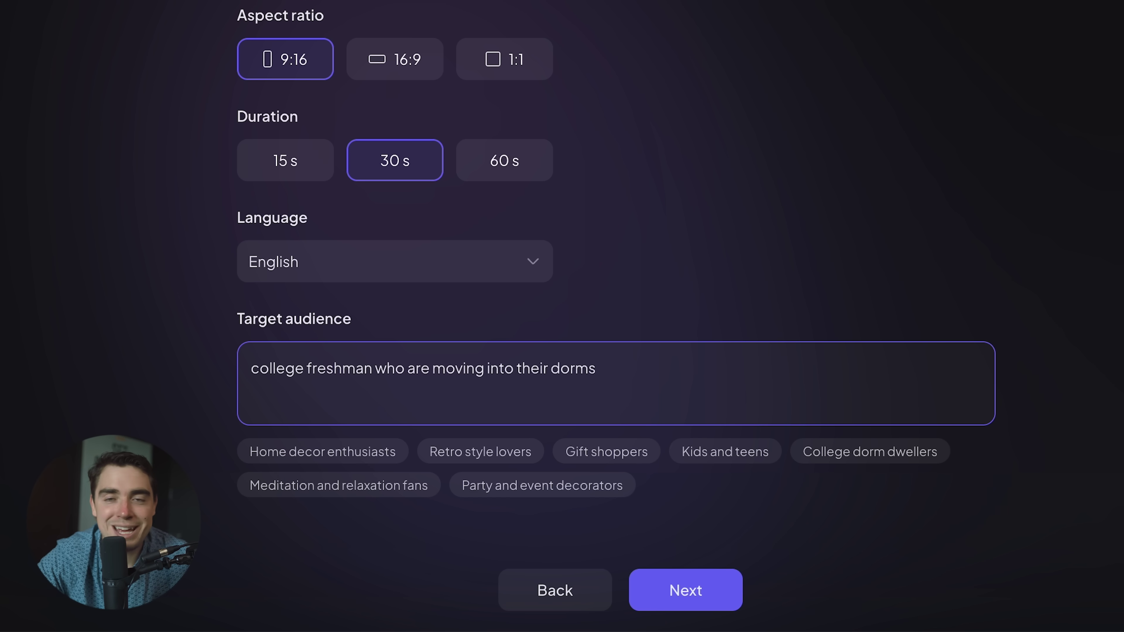
pyautogui.click(650, 590)
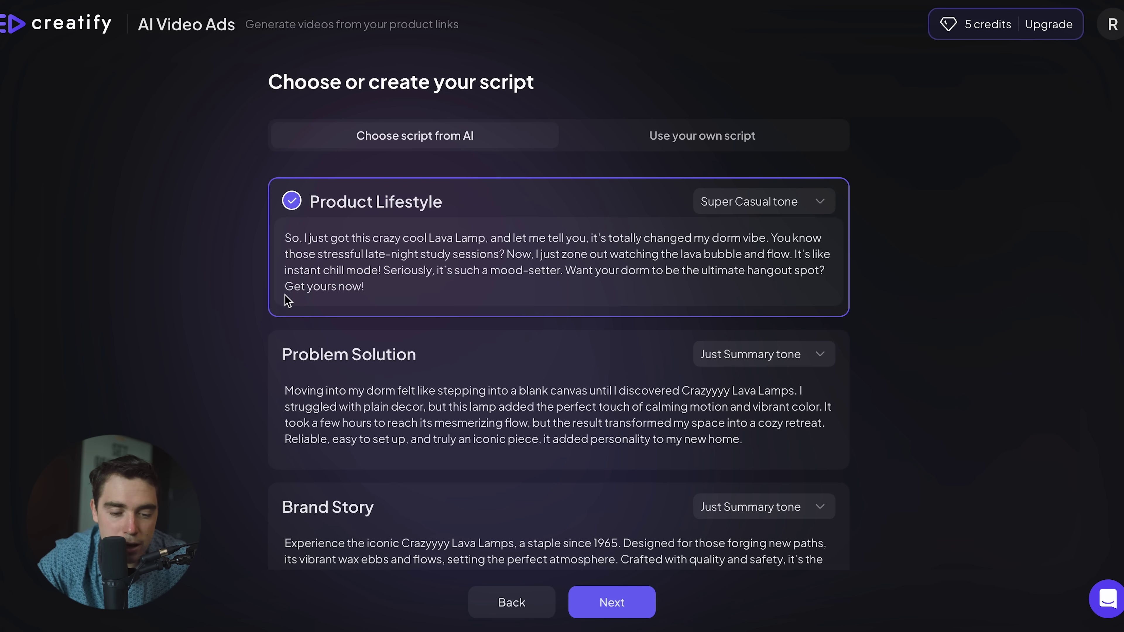
# Step: Change the Product Lifestyle script's tone to Gen Z
pyautogui.scroll(-6, 376, 326)
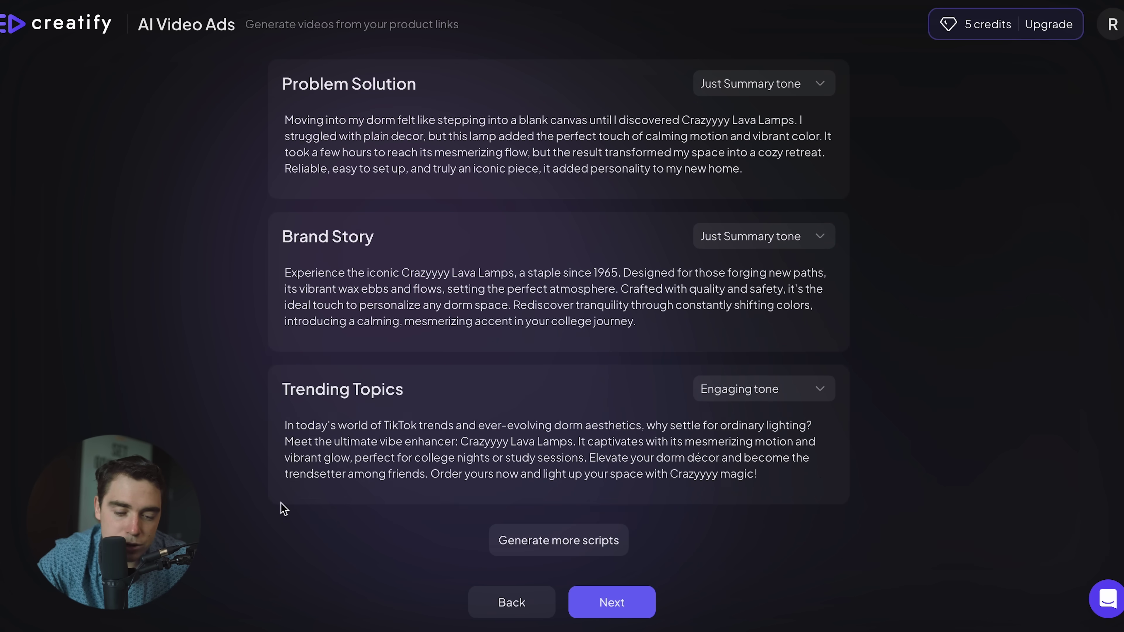
pyautogui.scroll(6, 388, 447)
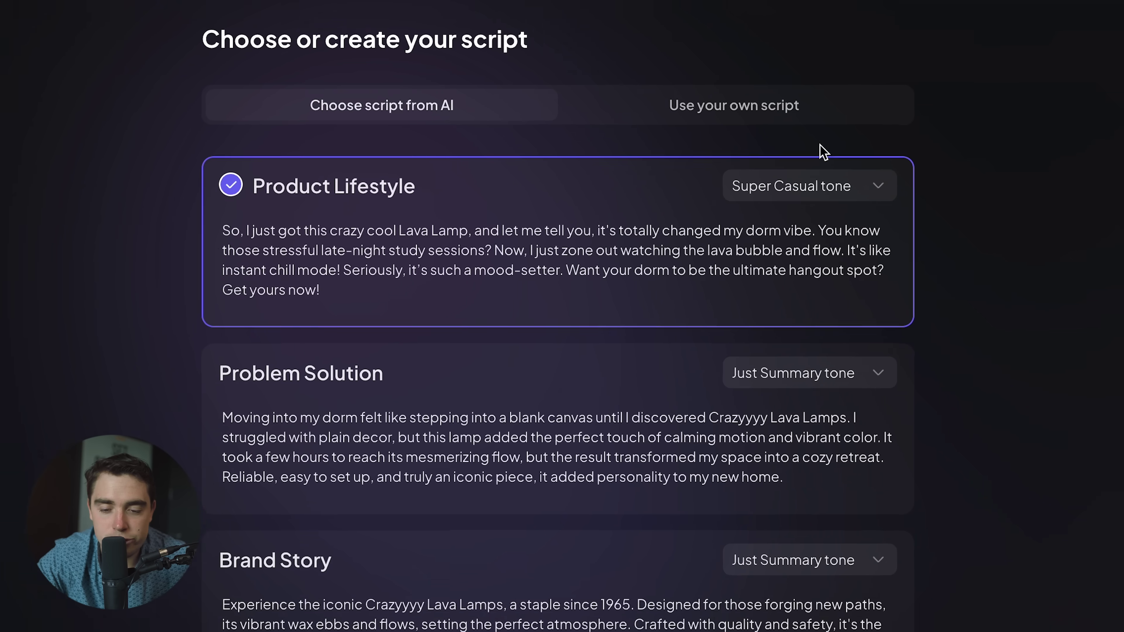
pyautogui.click(784, 204)
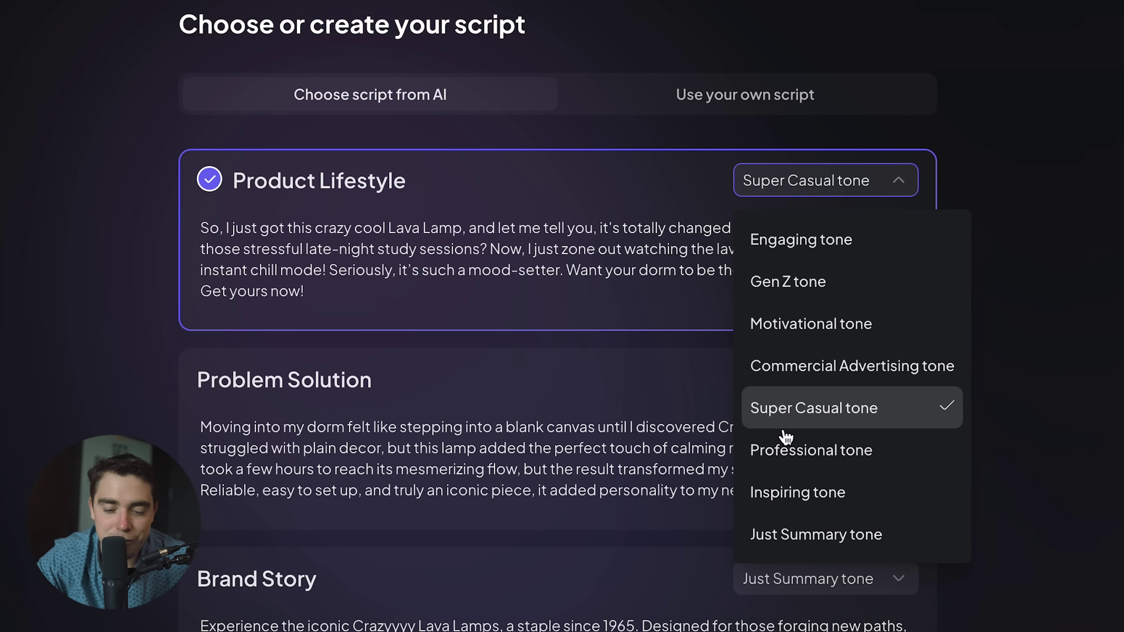
pyautogui.click(788, 288)
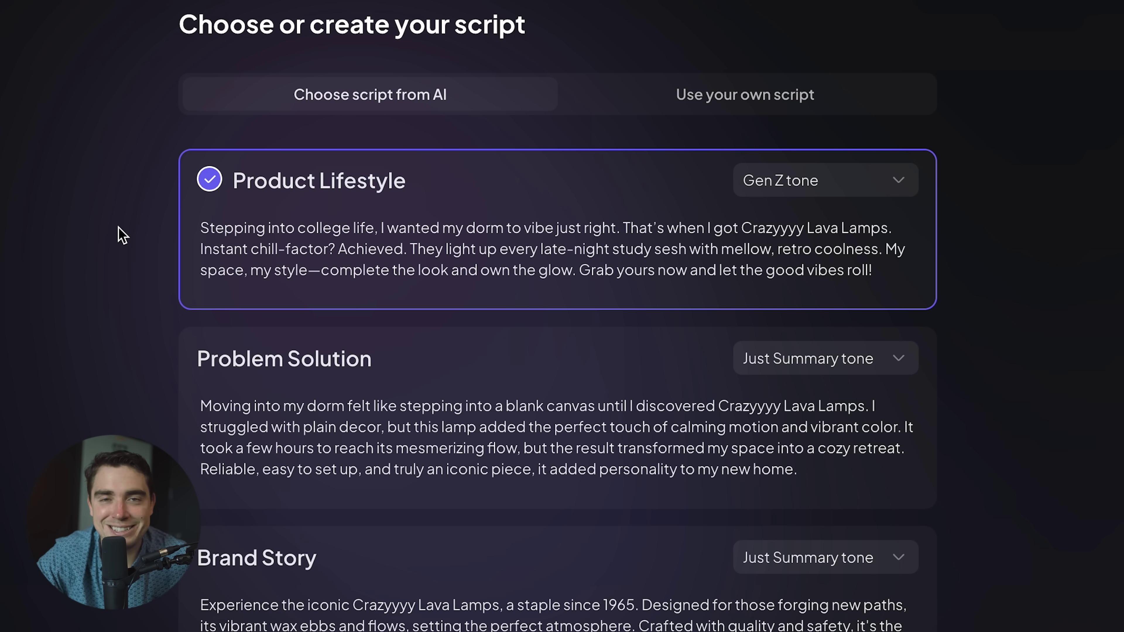
pyautogui.scroll(-3, 781, 164)
# Step: Continue to the avatar step and browse the available avatars
pyautogui.click(650, 605)
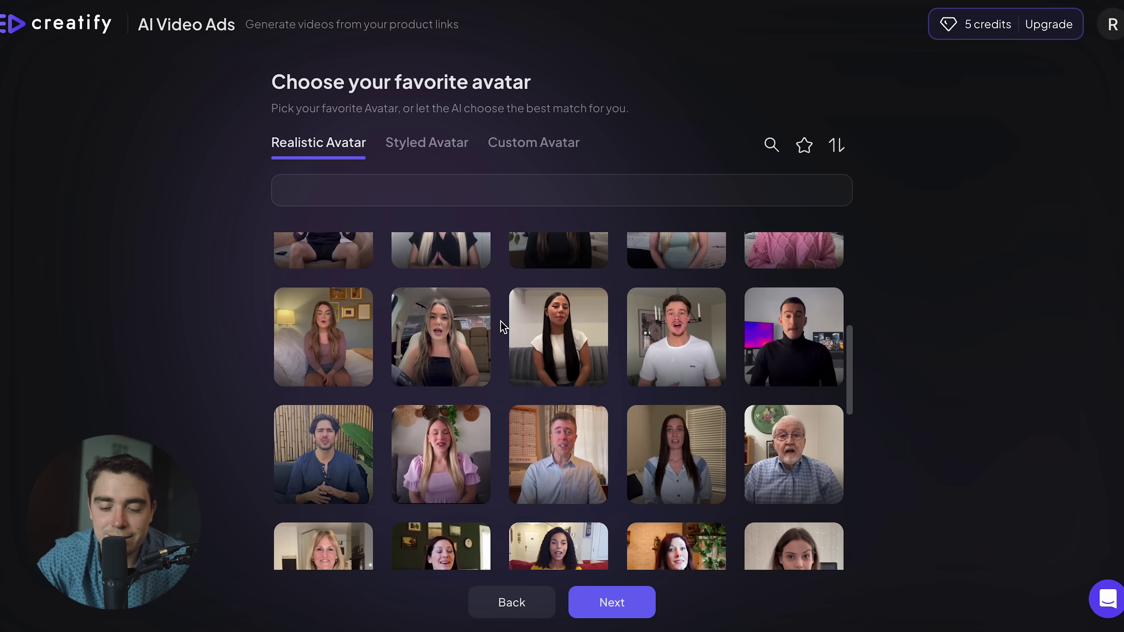
pyautogui.scroll(-5, 503, 327)
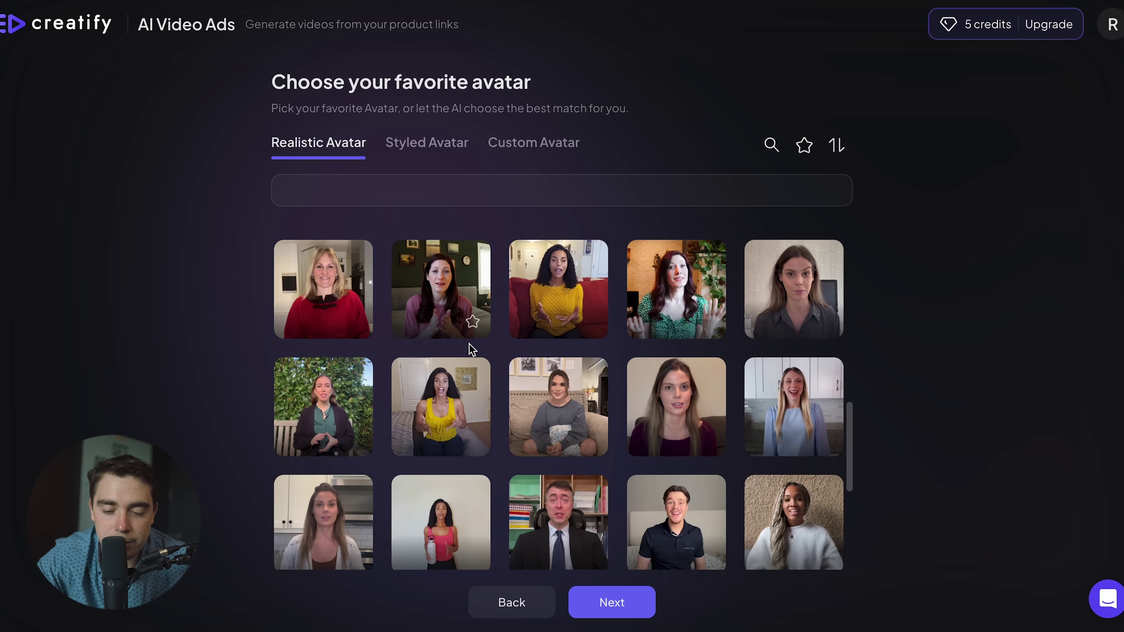
pyautogui.scroll(-2, 326, 296)
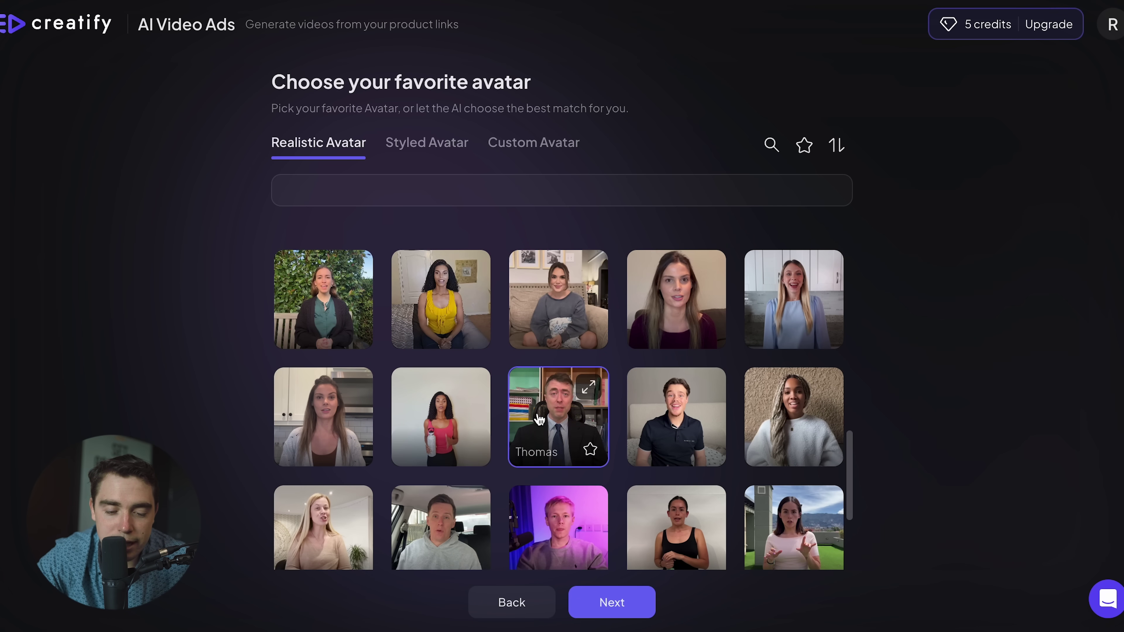
pyautogui.scroll(-1, 547, 423)
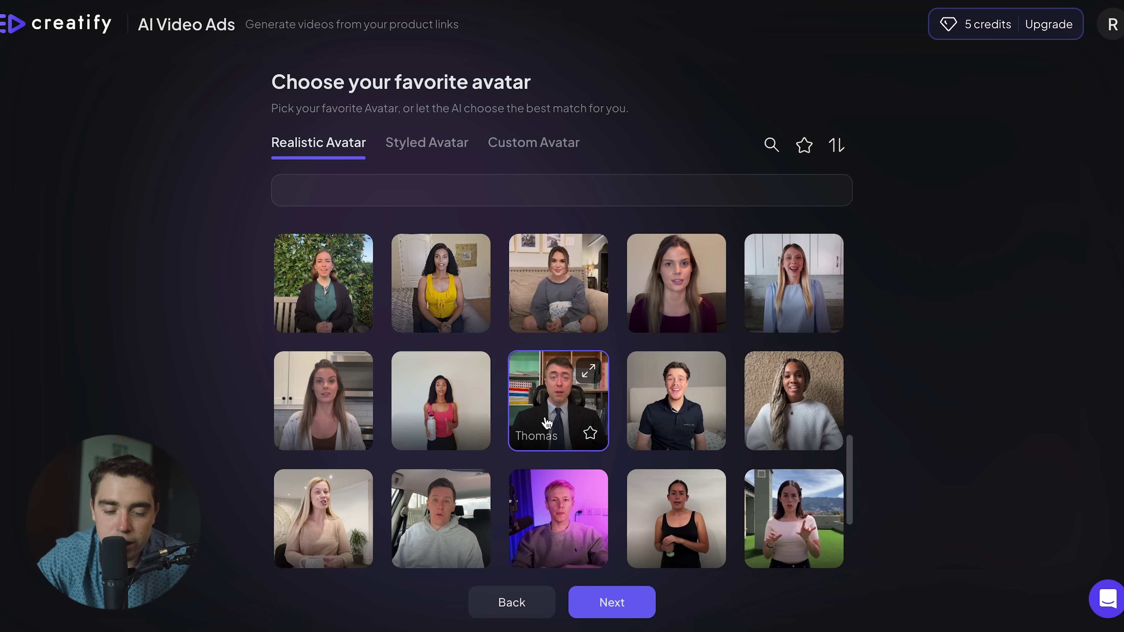
pyautogui.scroll(-2, 547, 423)
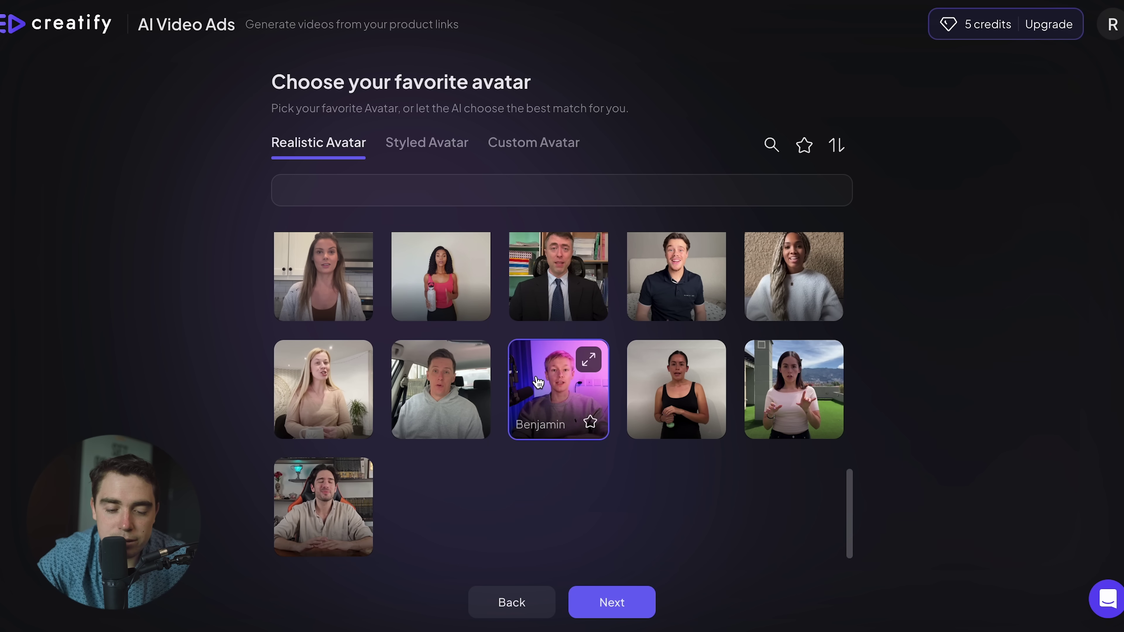
pyautogui.scroll(1, 555, 372)
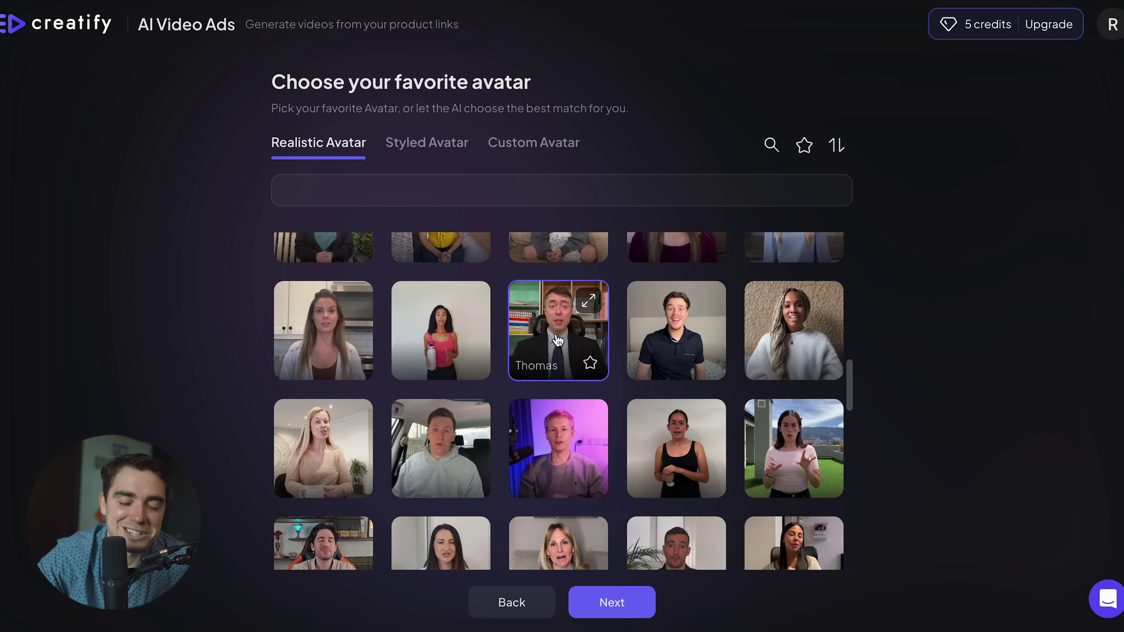
# Step: Pick the Thomas office presenter and the purple-lit presenter, then generate the storyboard
pyautogui.click(570, 324)
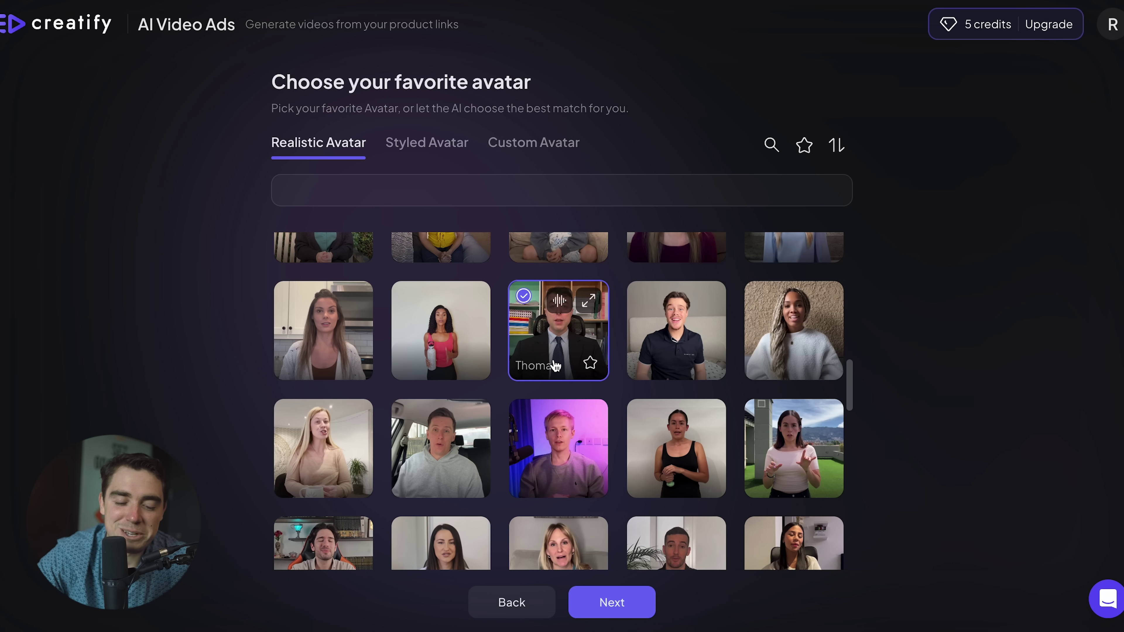
pyautogui.click(555, 448)
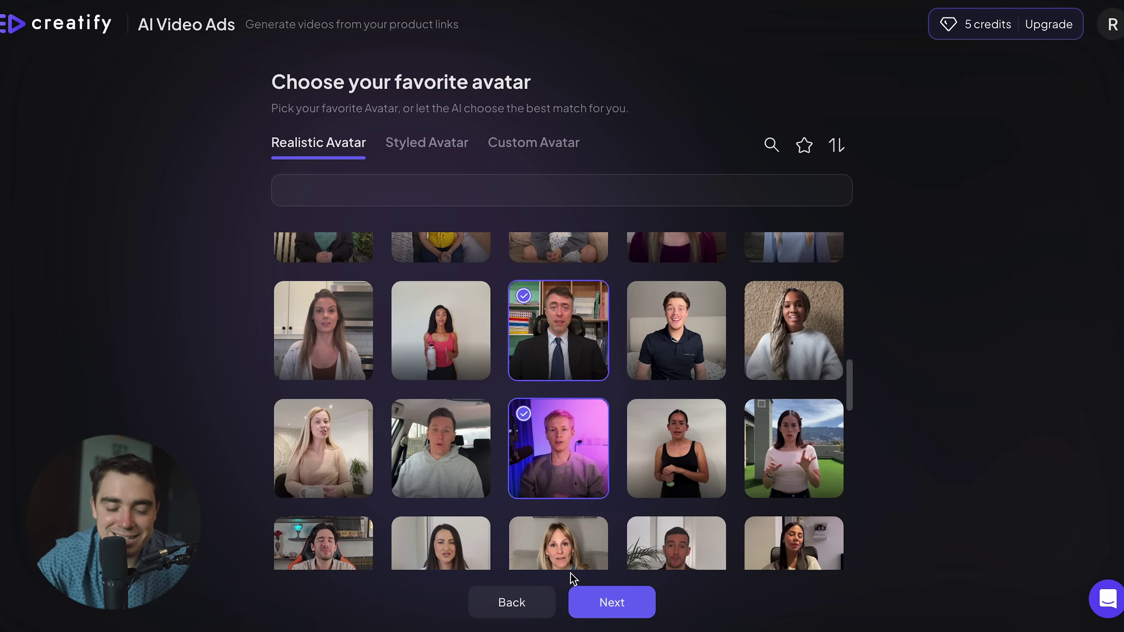
pyautogui.click(592, 602)
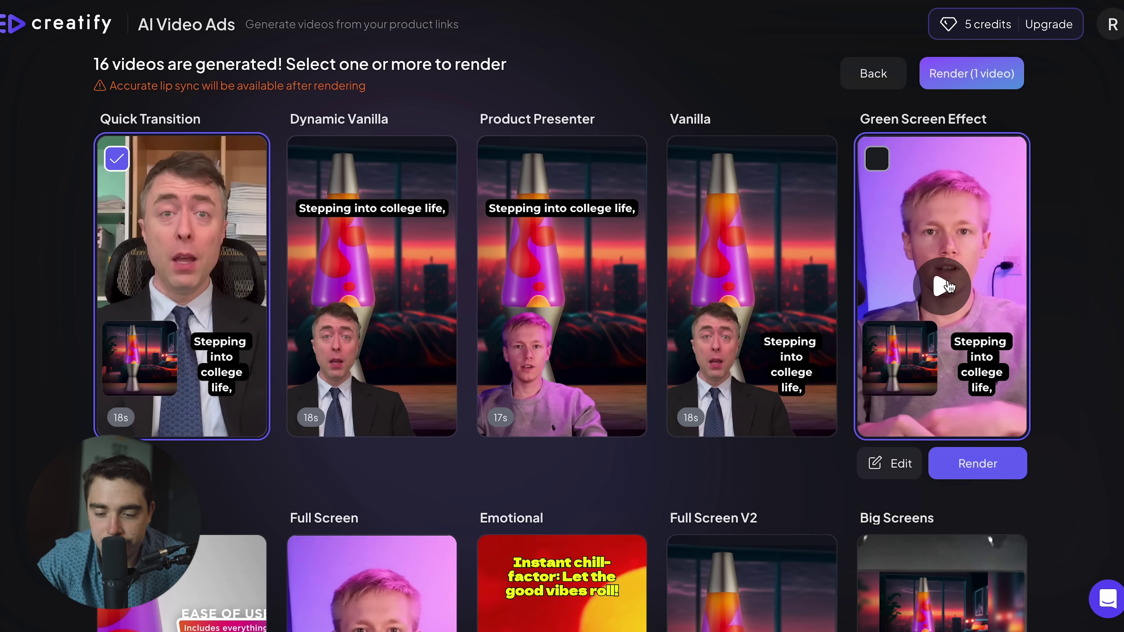
# Step: Browse the 16 generated variations and play the Dynamic Vanilla video preview
pyautogui.scroll(-7, 759, 331)
pyautogui.scroll(-9, 758, 331)
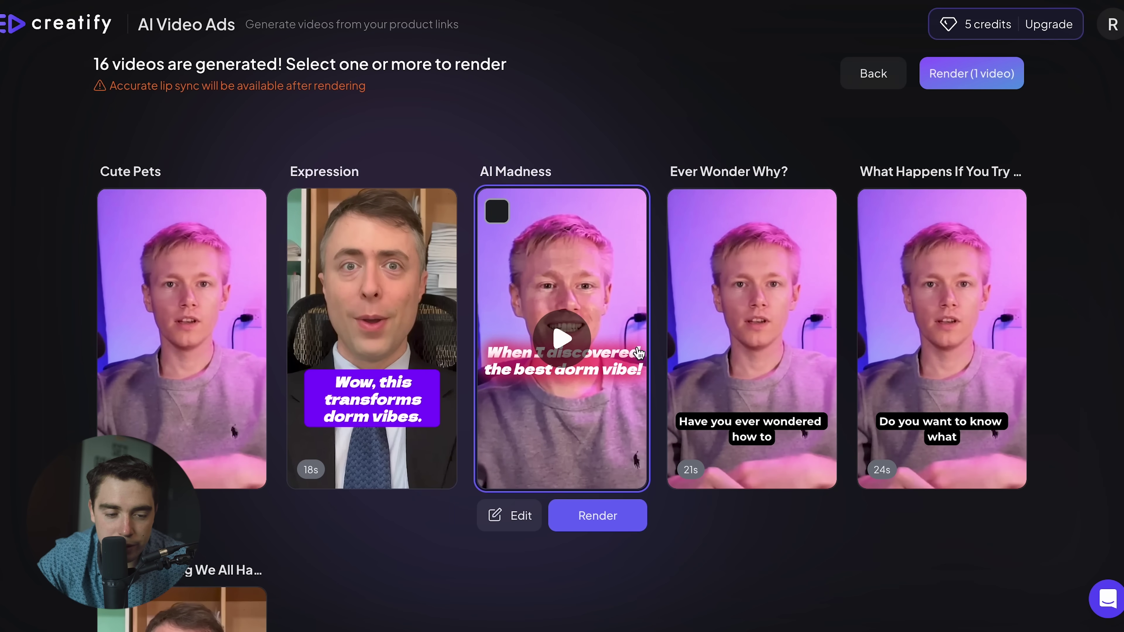
pyautogui.scroll(-7, 595, 318)
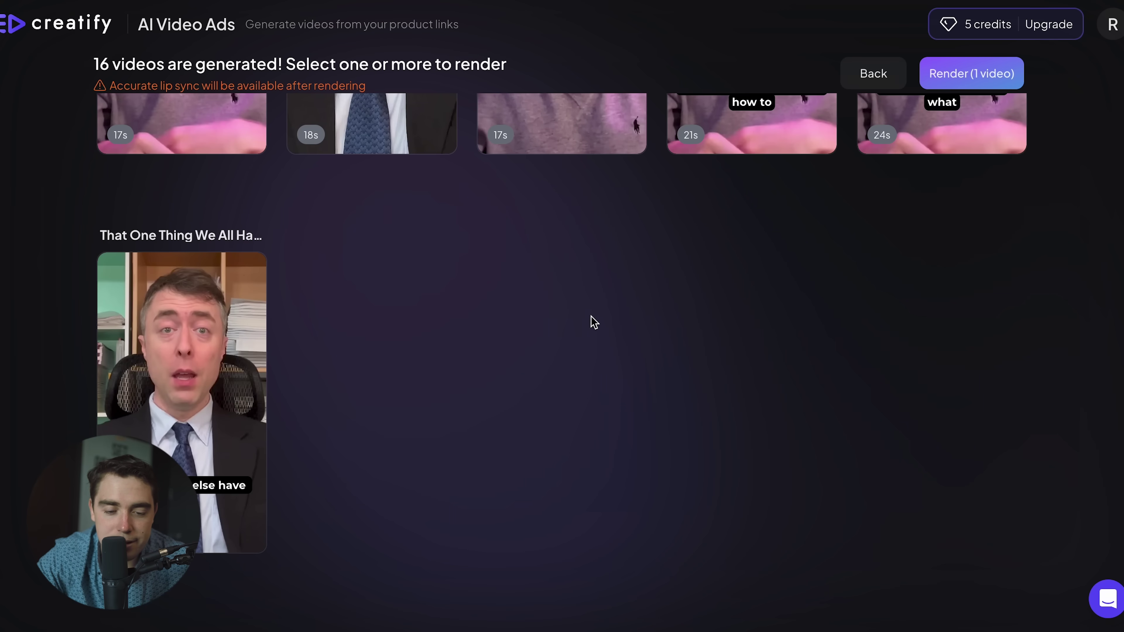
pyautogui.scroll(20, 594, 322)
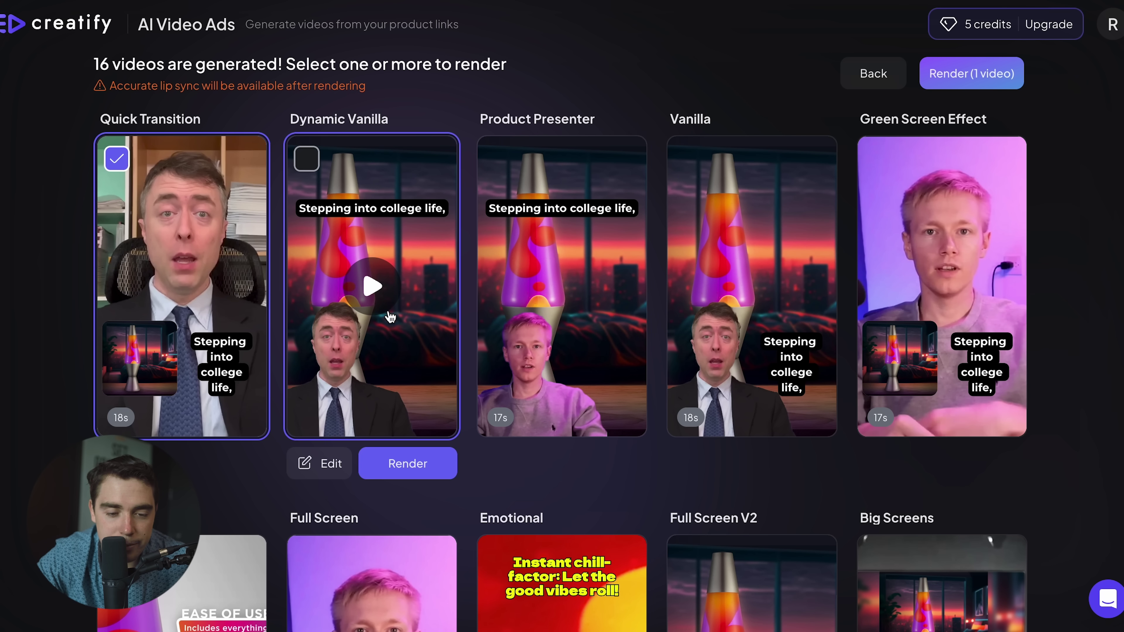
pyautogui.click(363, 287)
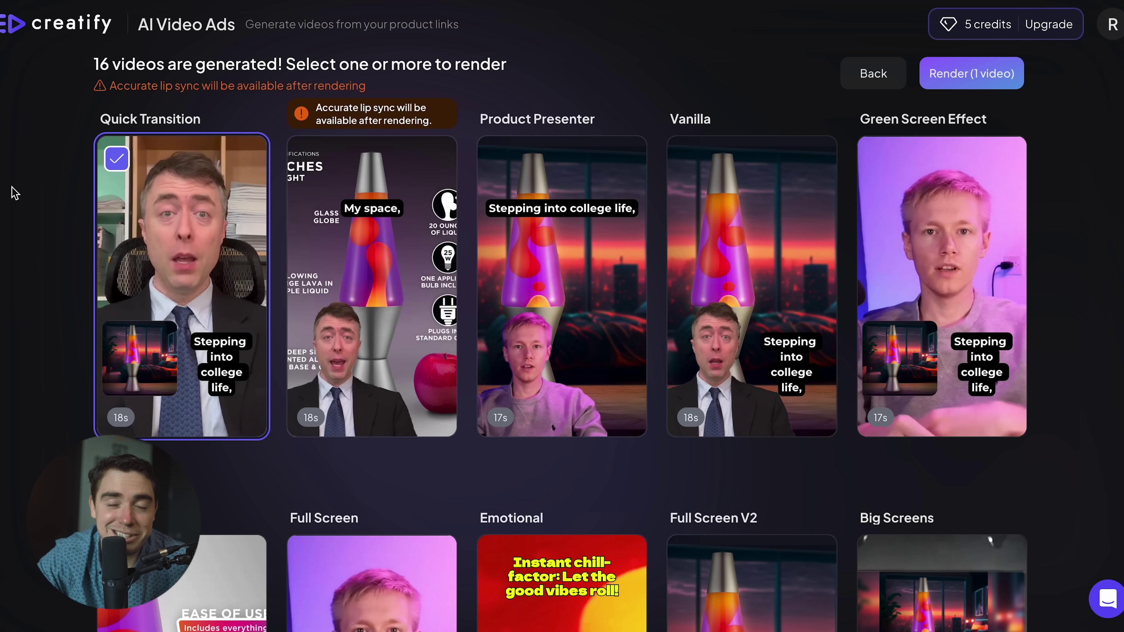
pyautogui.moveTo(250, 291)
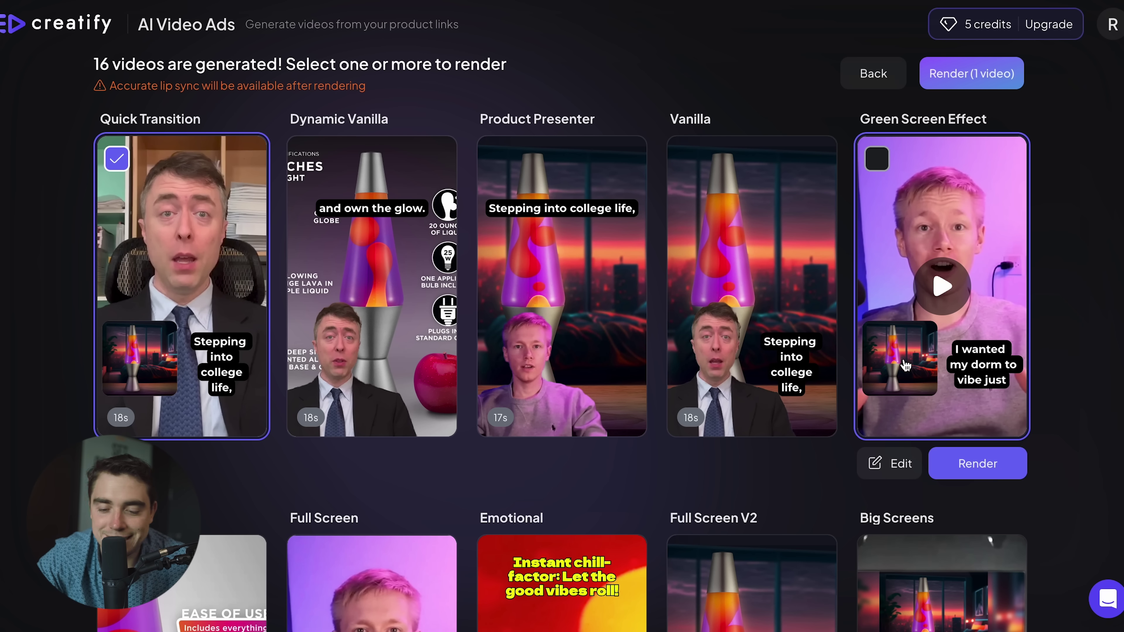
pyautogui.scroll(-6, 659, 330)
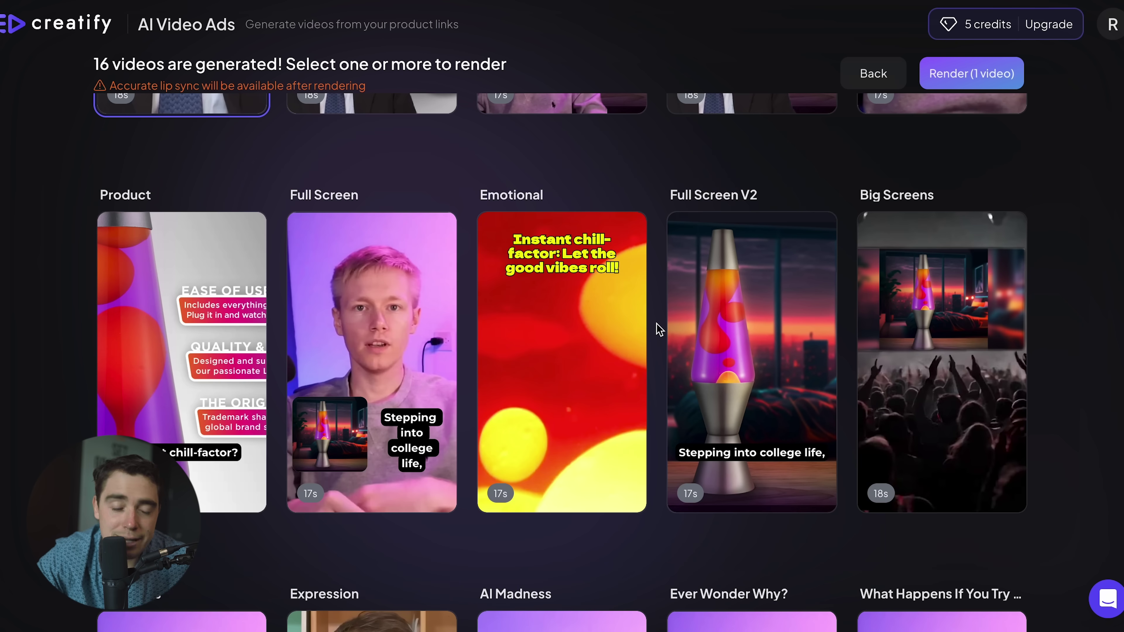
pyautogui.scroll(6, 660, 330)
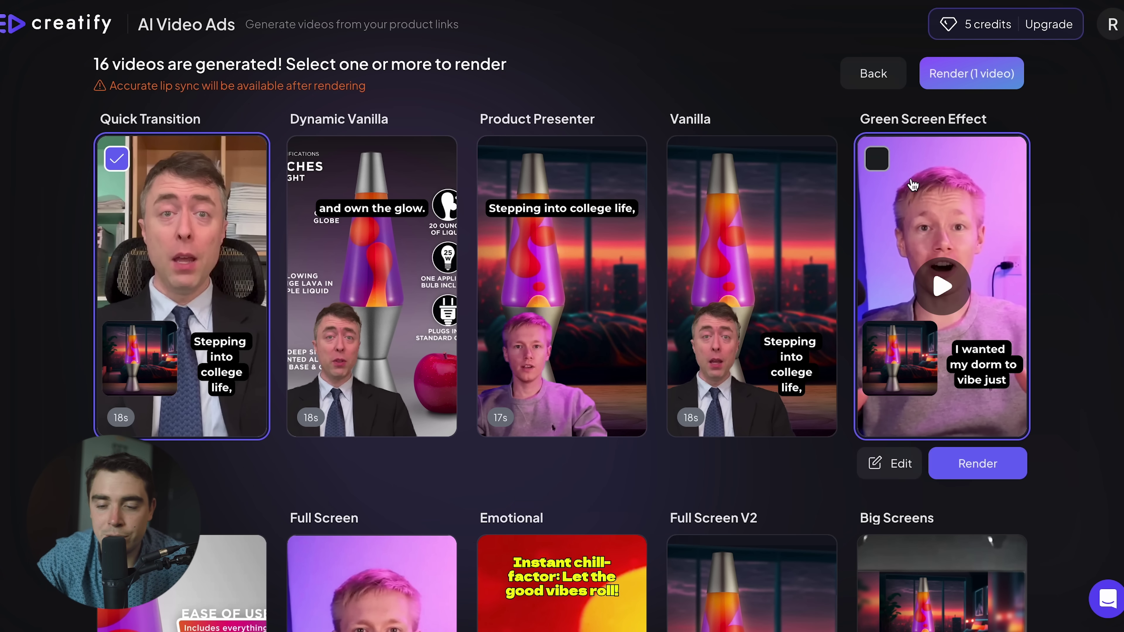
pyautogui.moveTo(119, 471)
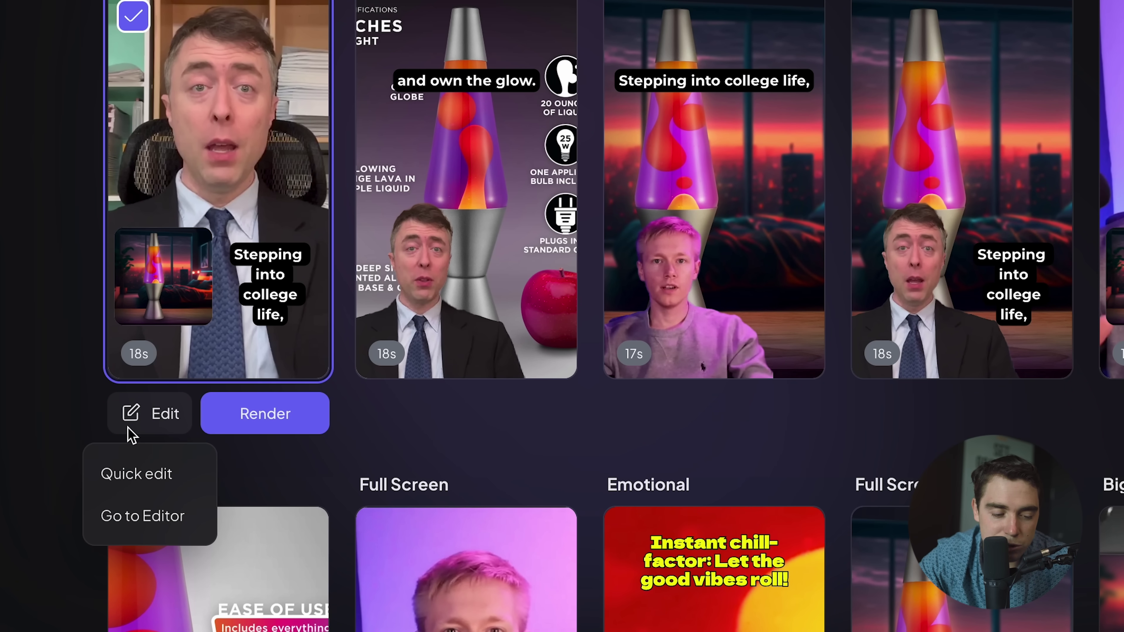
# Step: Try Quick edit on Quick Transition, close it, then open the video in the full editor
pyautogui.click(120, 482)
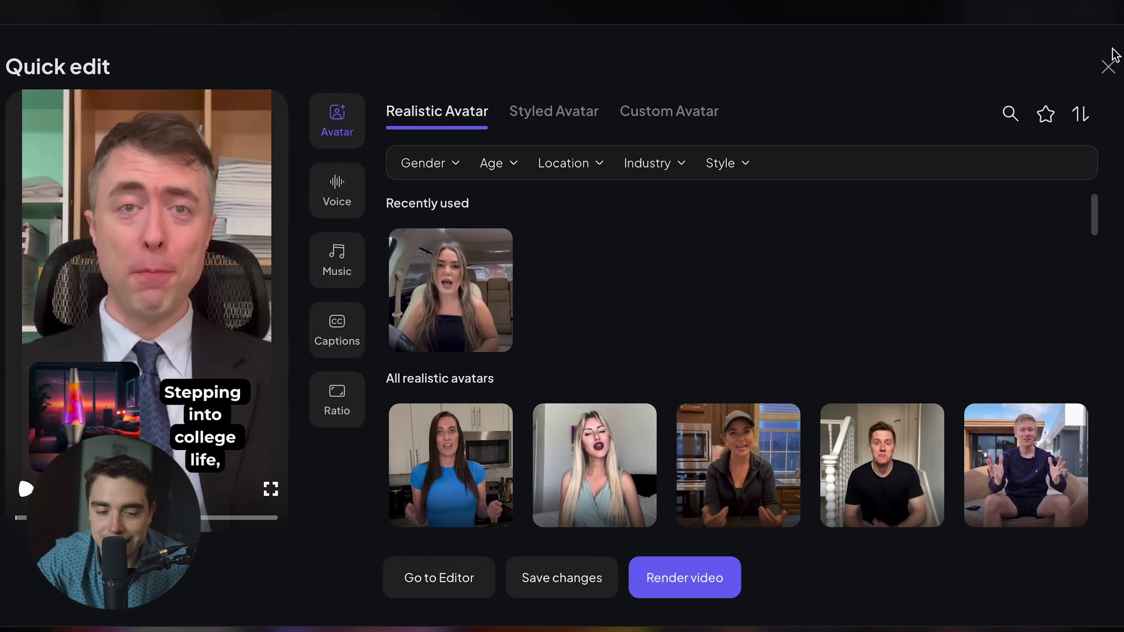
pyautogui.click(1112, 55)
pyautogui.click(110, 462)
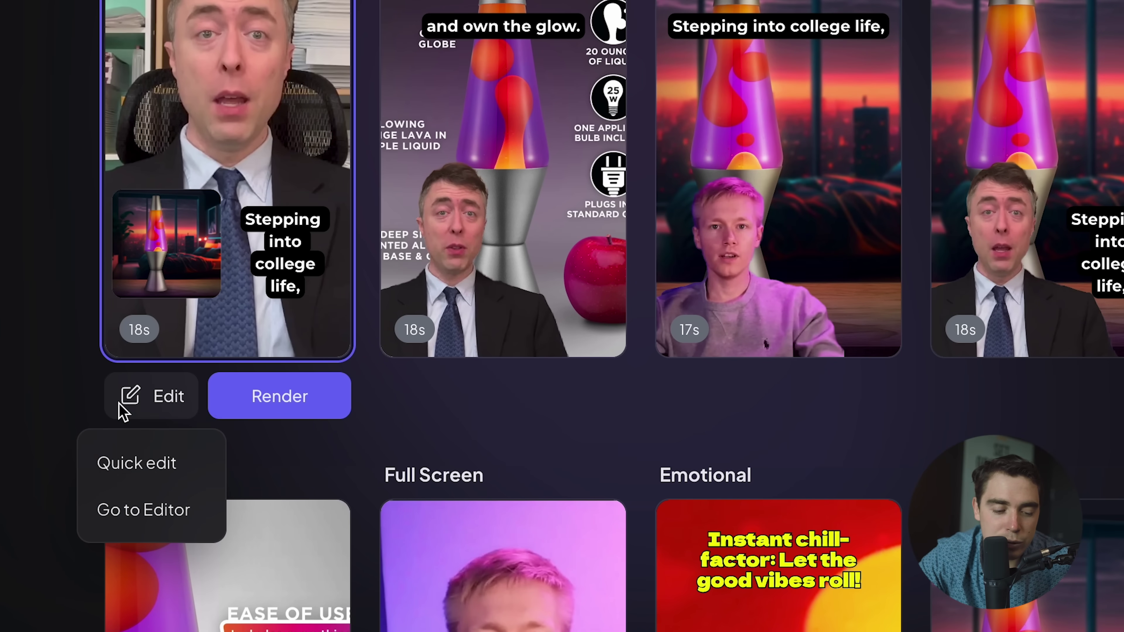
pyautogui.click(131, 521)
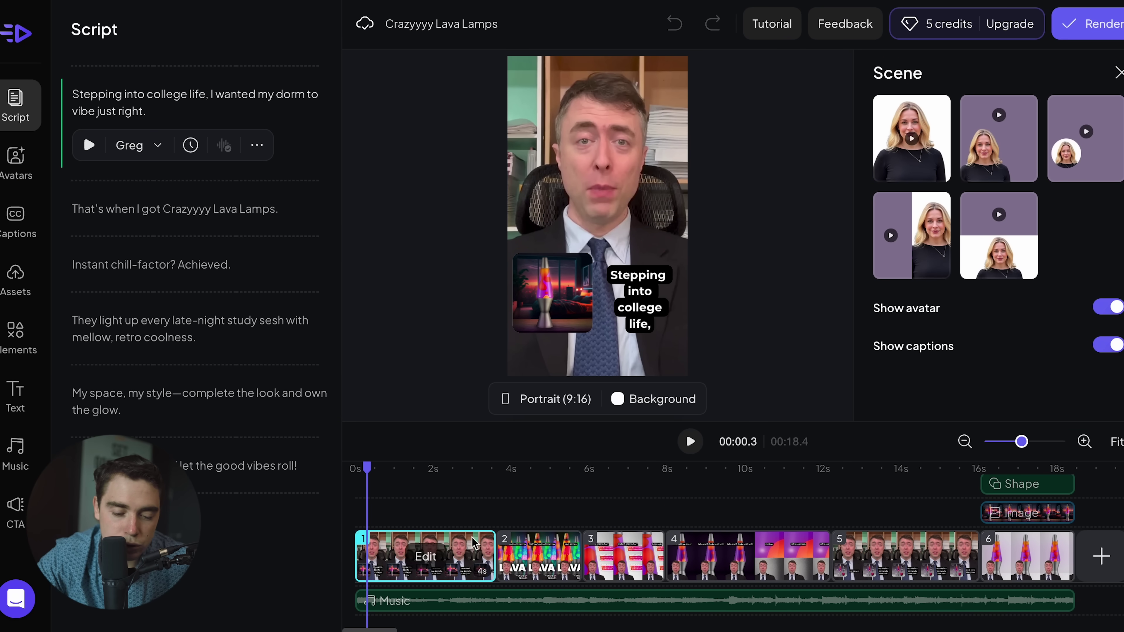
# Step: Open scene 2's timeline, return to the project timeline, and preview scene 2 at 3.6 s
pyautogui.click(537, 556)
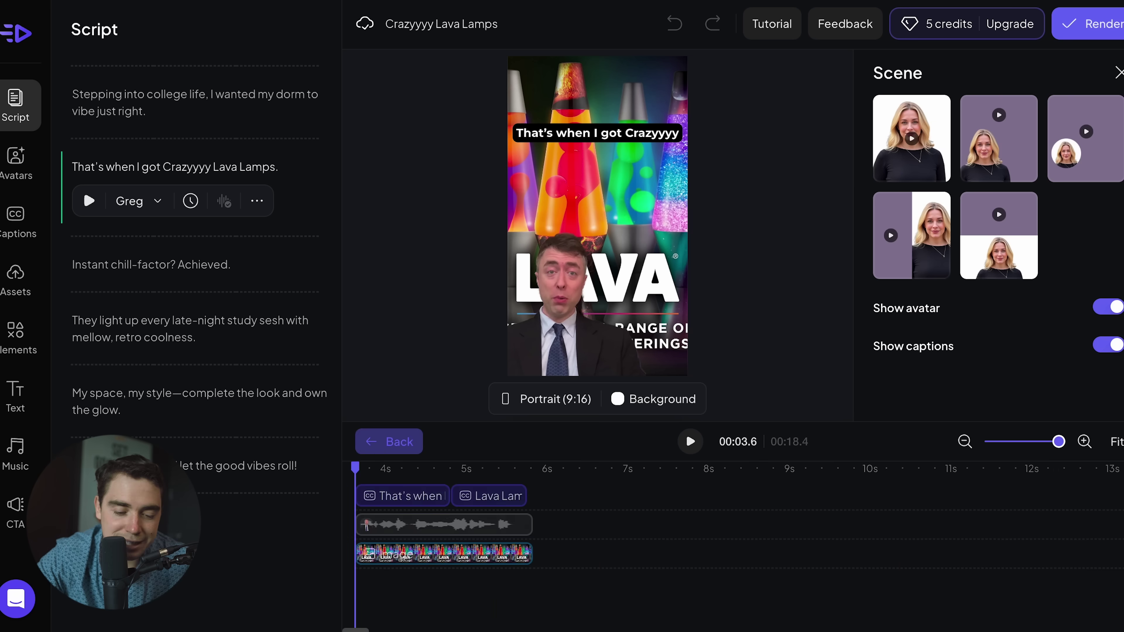
pyautogui.click(374, 447)
pyautogui.hscroll(10, 531, 554)
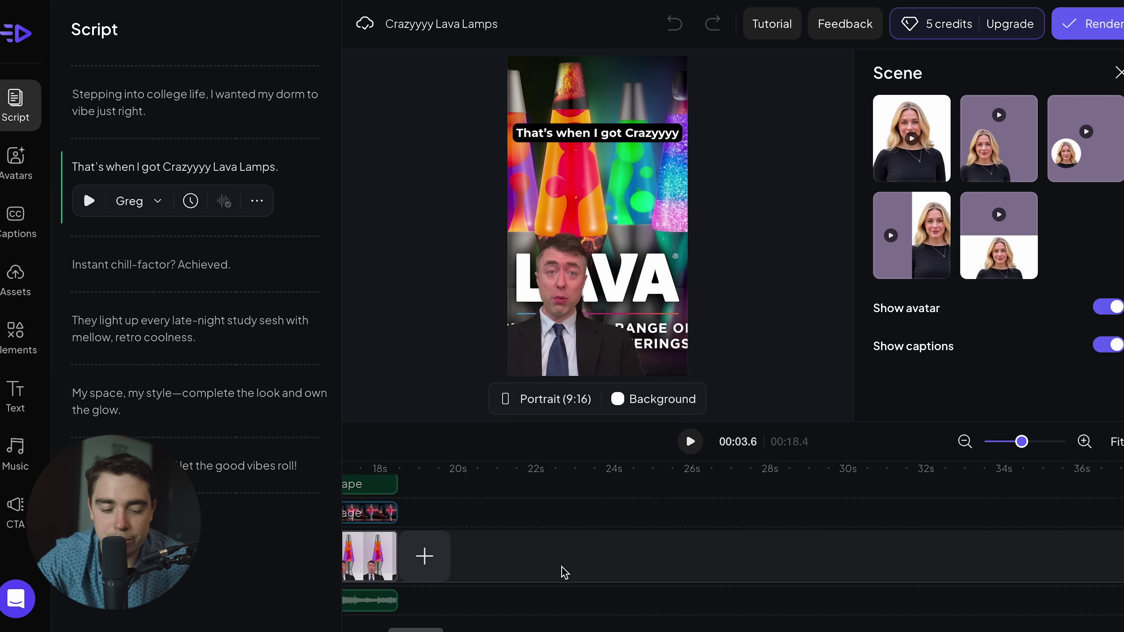
pyautogui.hscroll(-10, 565, 572)
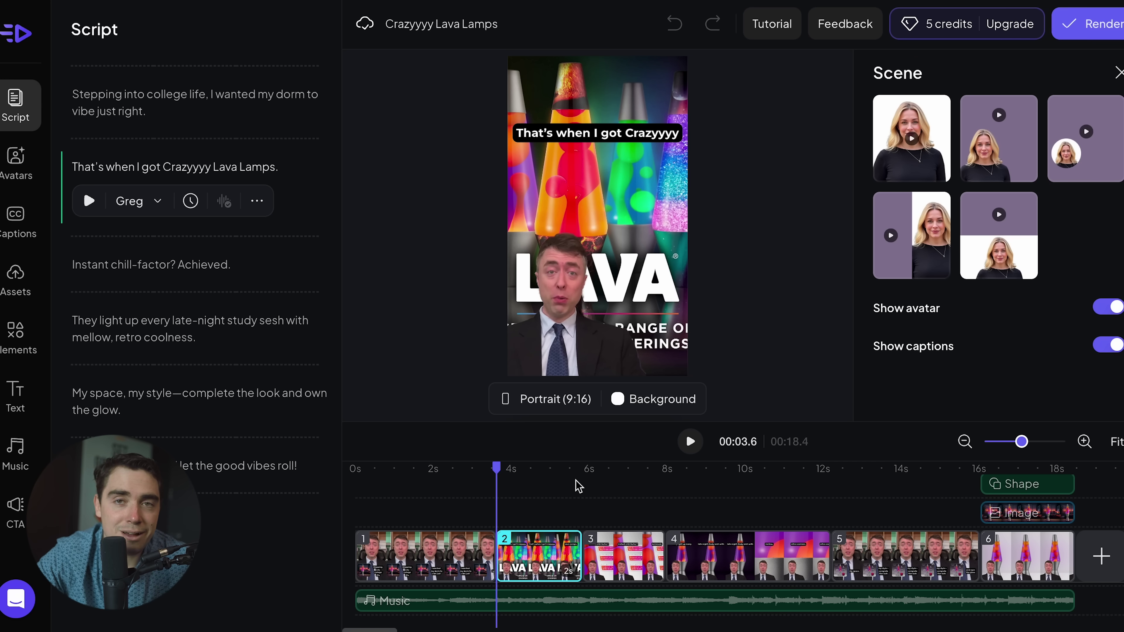
# Step: Move the scene 2 presenter up and to the right, then play back briefly to check
pyautogui.click(530, 322)
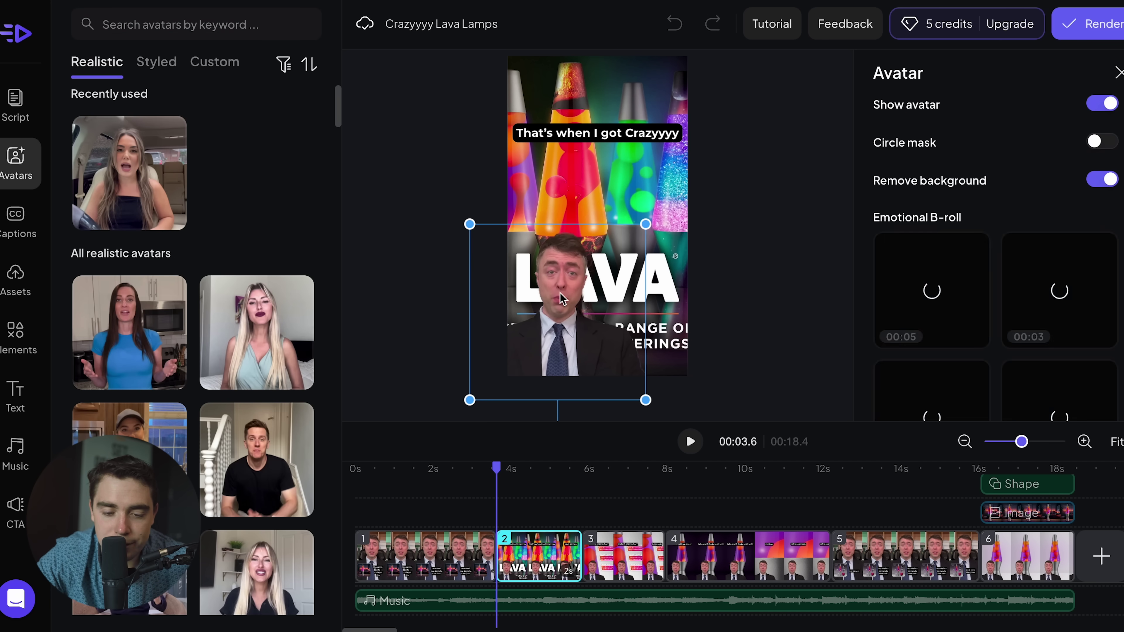
pyautogui.moveTo(551, 315); pyautogui.dragTo(588, 200)
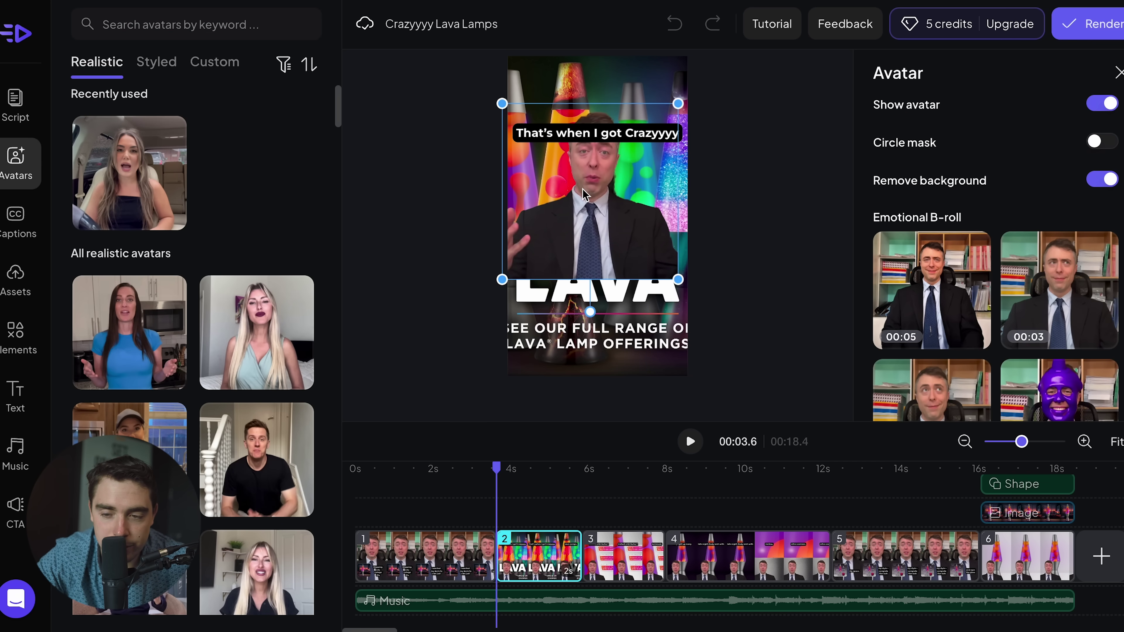
pyautogui.click(463, 224)
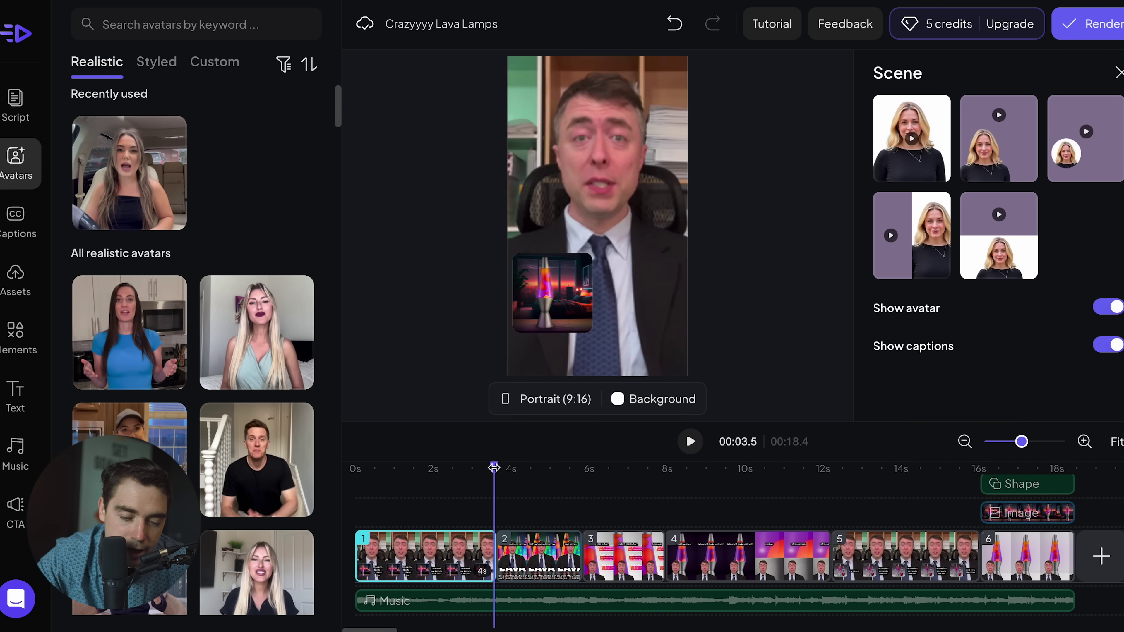
pyautogui.click(691, 441)
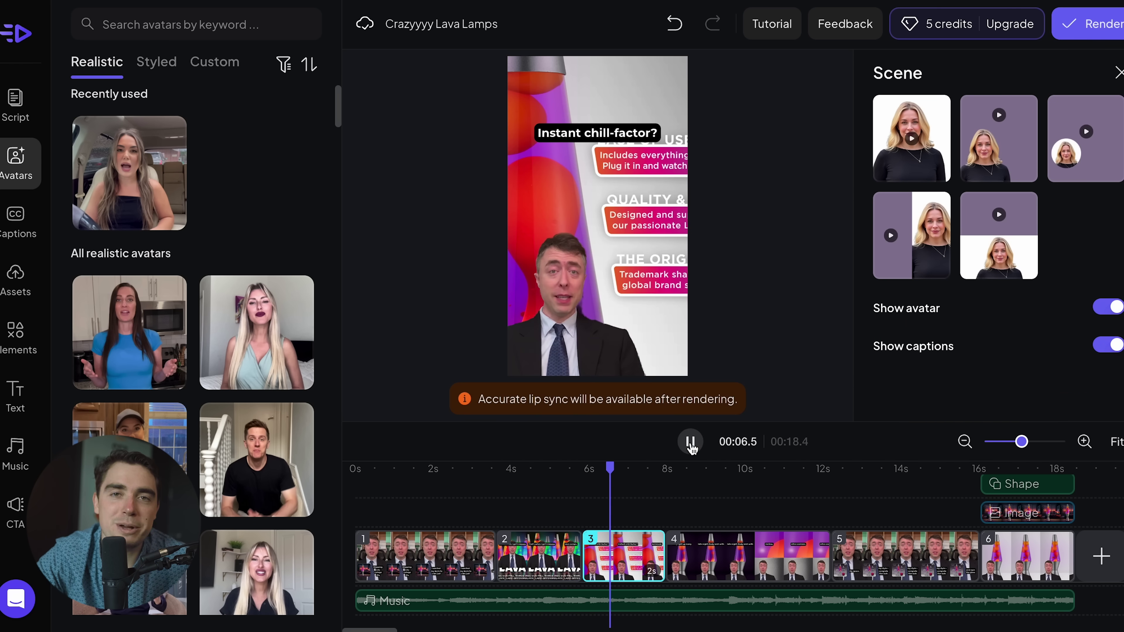
pyautogui.click(690, 441)
# Step: Preview the grey-cap kitchen avatar and apply it to all scenes
pyautogui.click(128, 425)
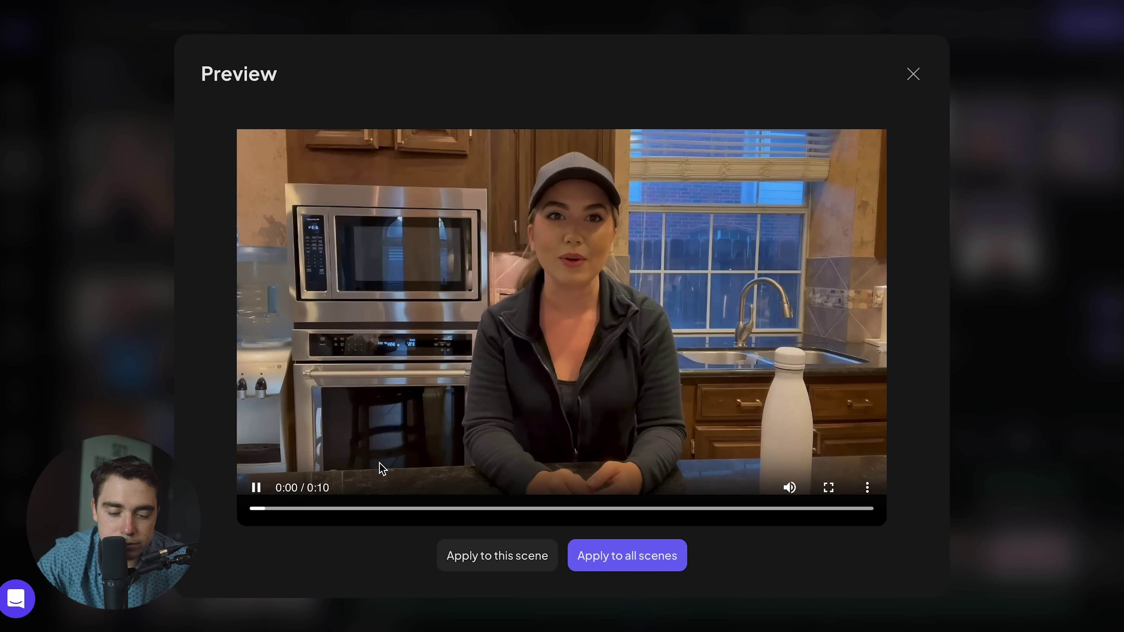
pyautogui.click(581, 434)
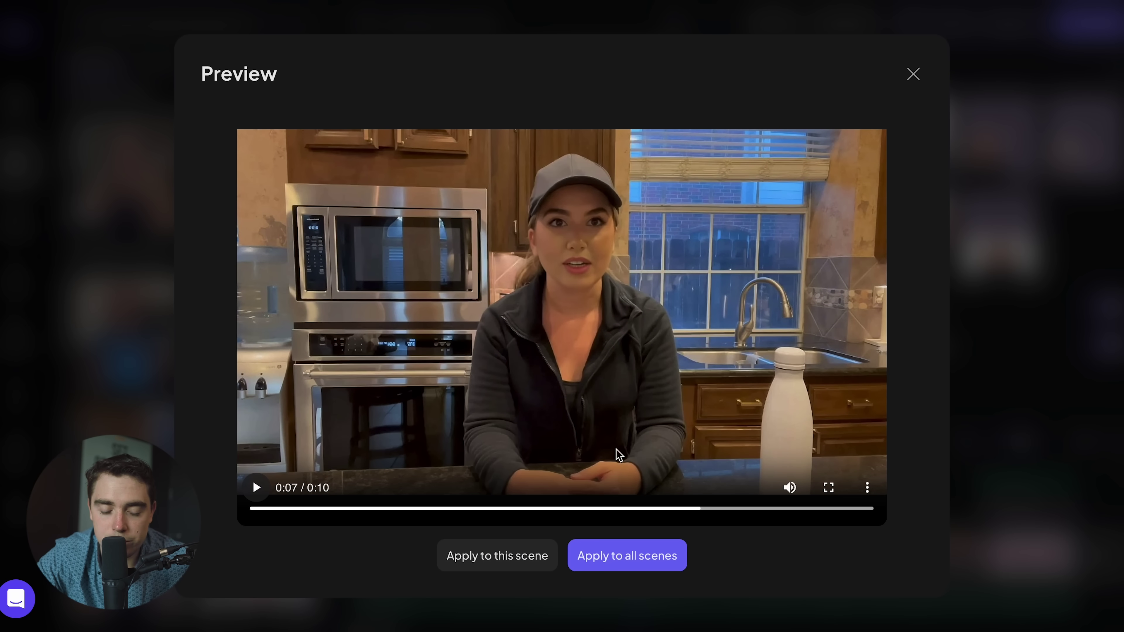
pyautogui.click(615, 556)
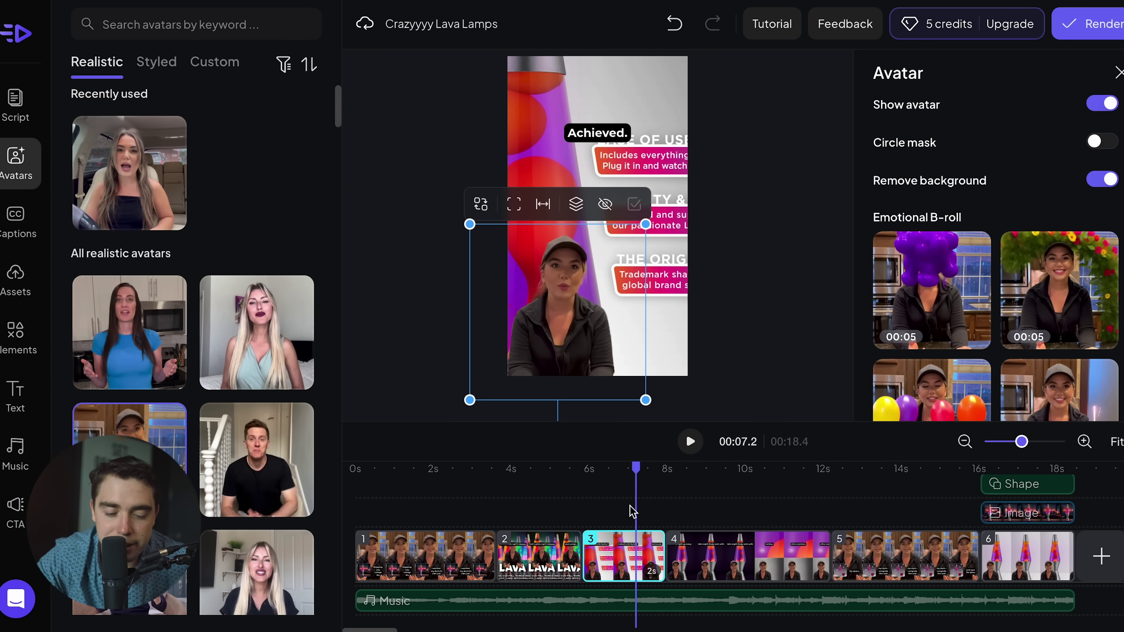
# Step: Return to the start of the ad and browse Assets, Elements and Text before reaching Music
pyautogui.moveTo(636, 477); pyautogui.dragTo(764, 486)
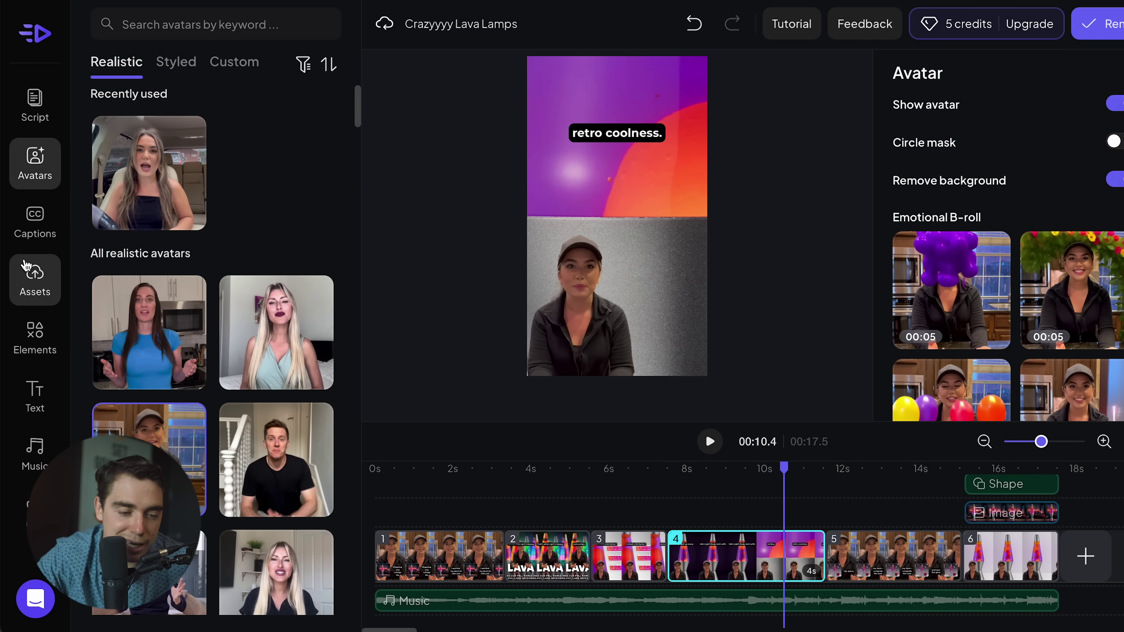
pyautogui.click(27, 267)
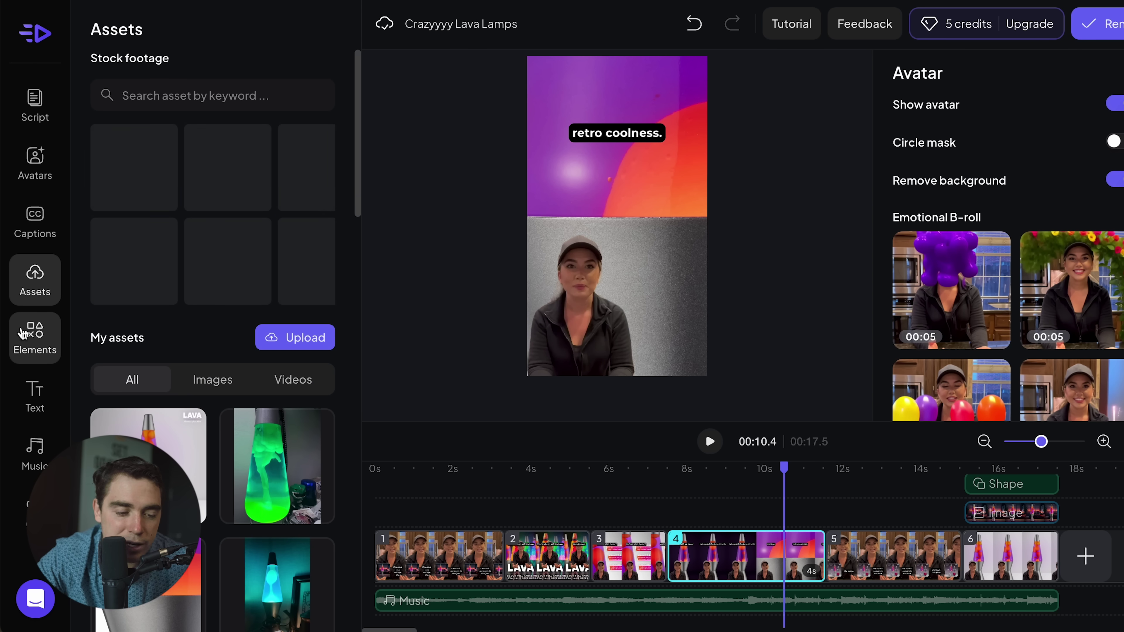
pyautogui.click(35, 337)
pyautogui.click(34, 394)
pyautogui.click(35, 451)
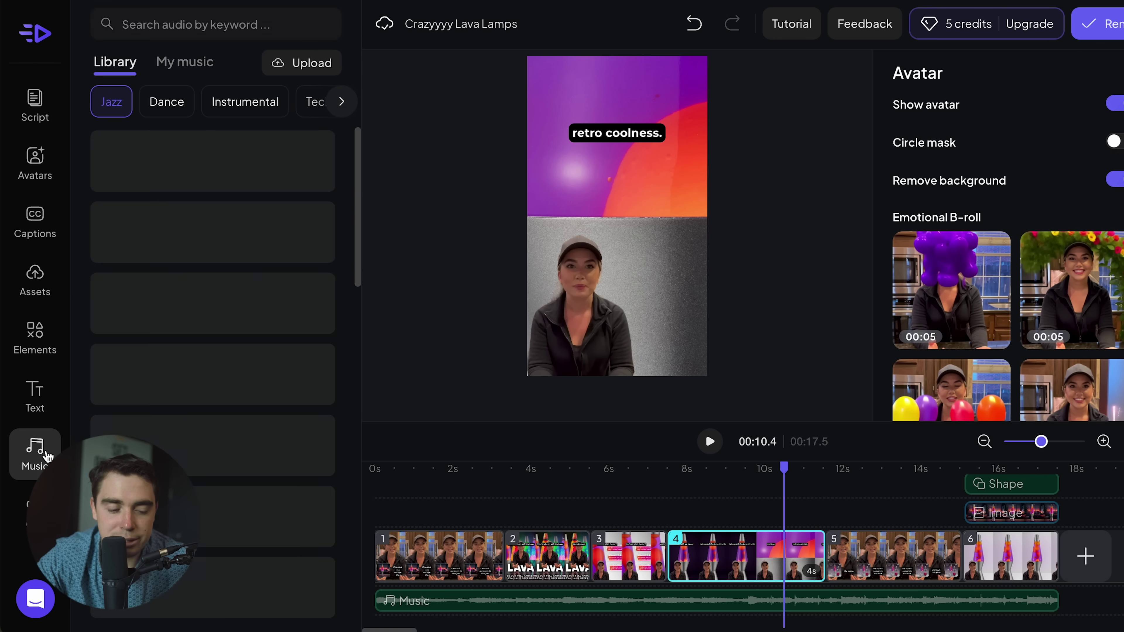